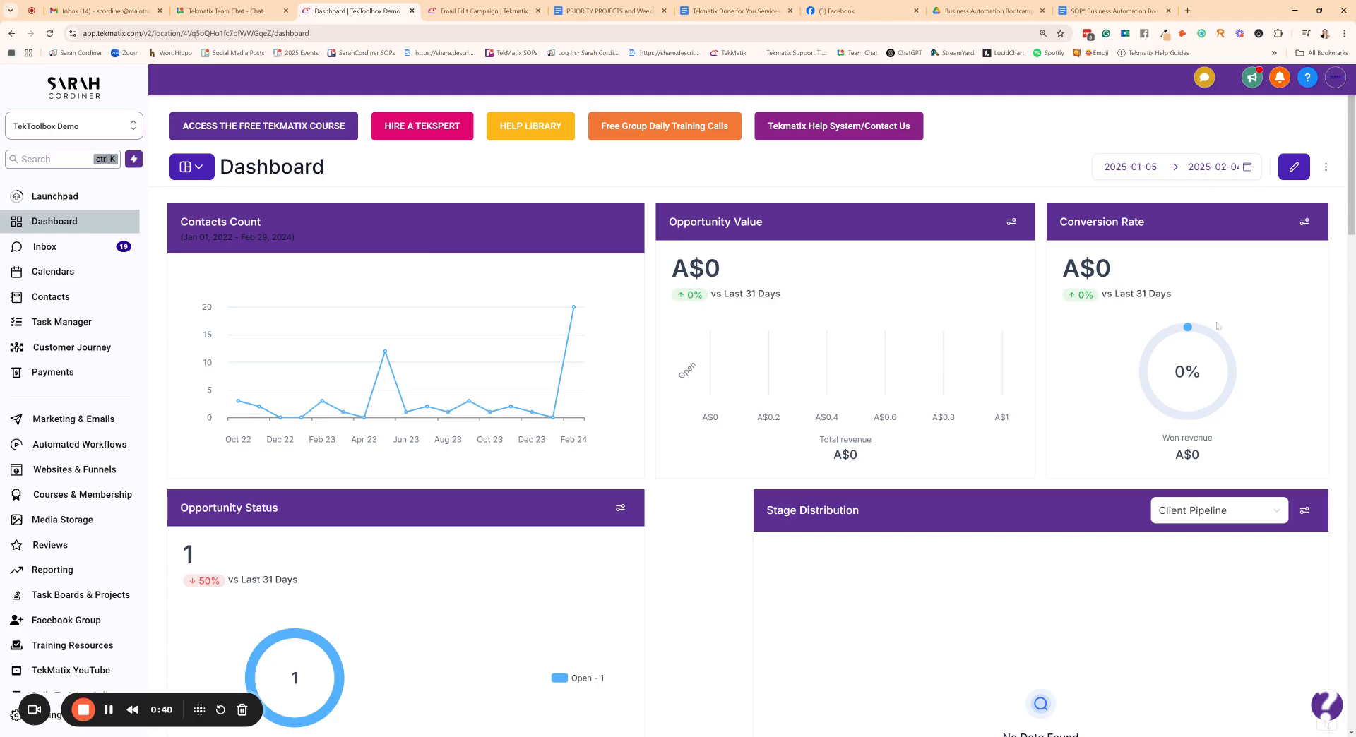
scroll(440, 301, down, 8)
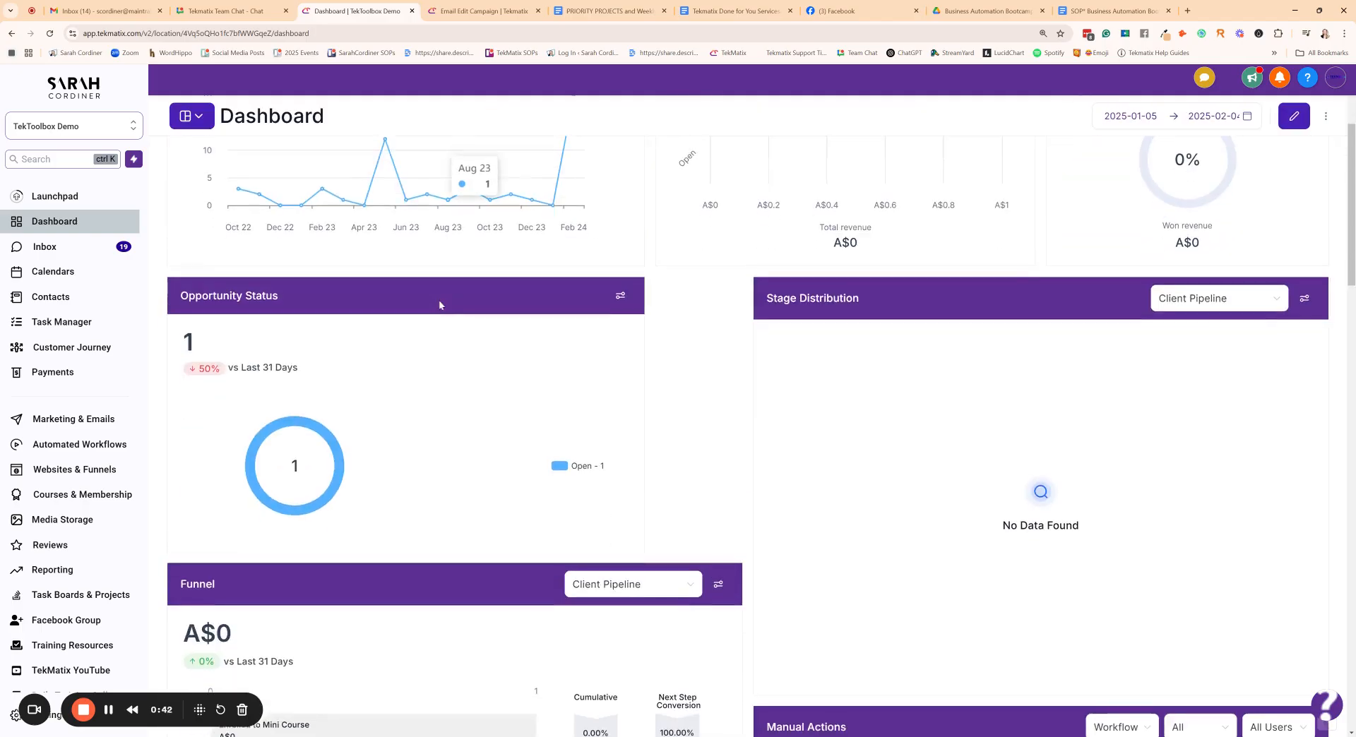
scroll(452, 332, up, 7)
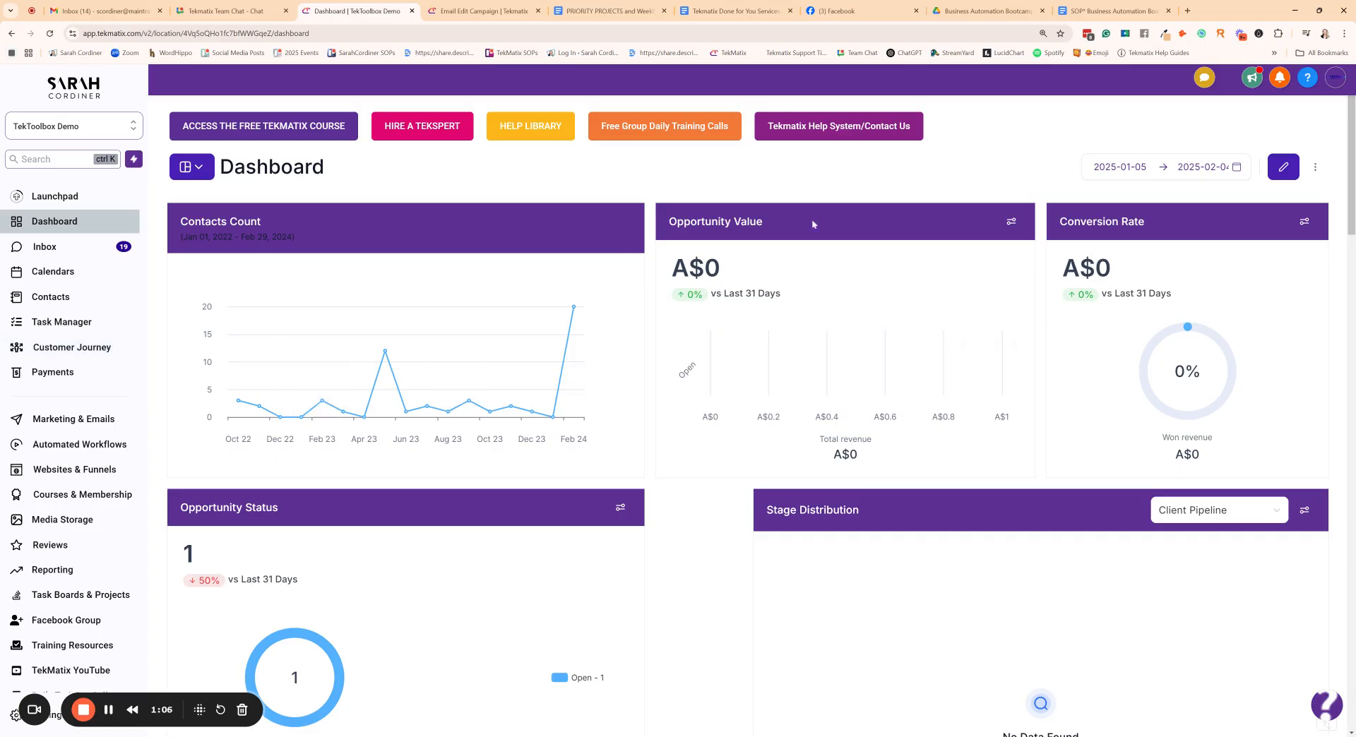
scroll(833, 283, down, 15)
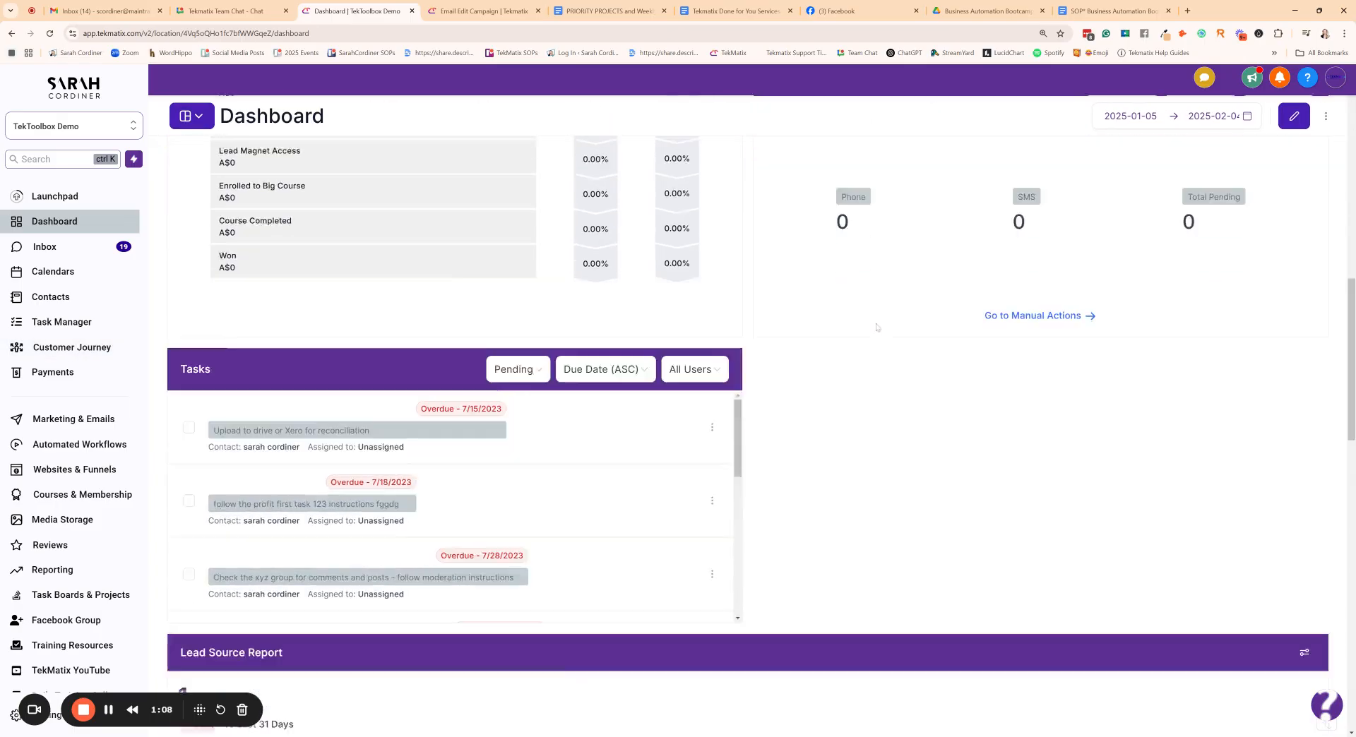
scroll(876, 327, up, 15)
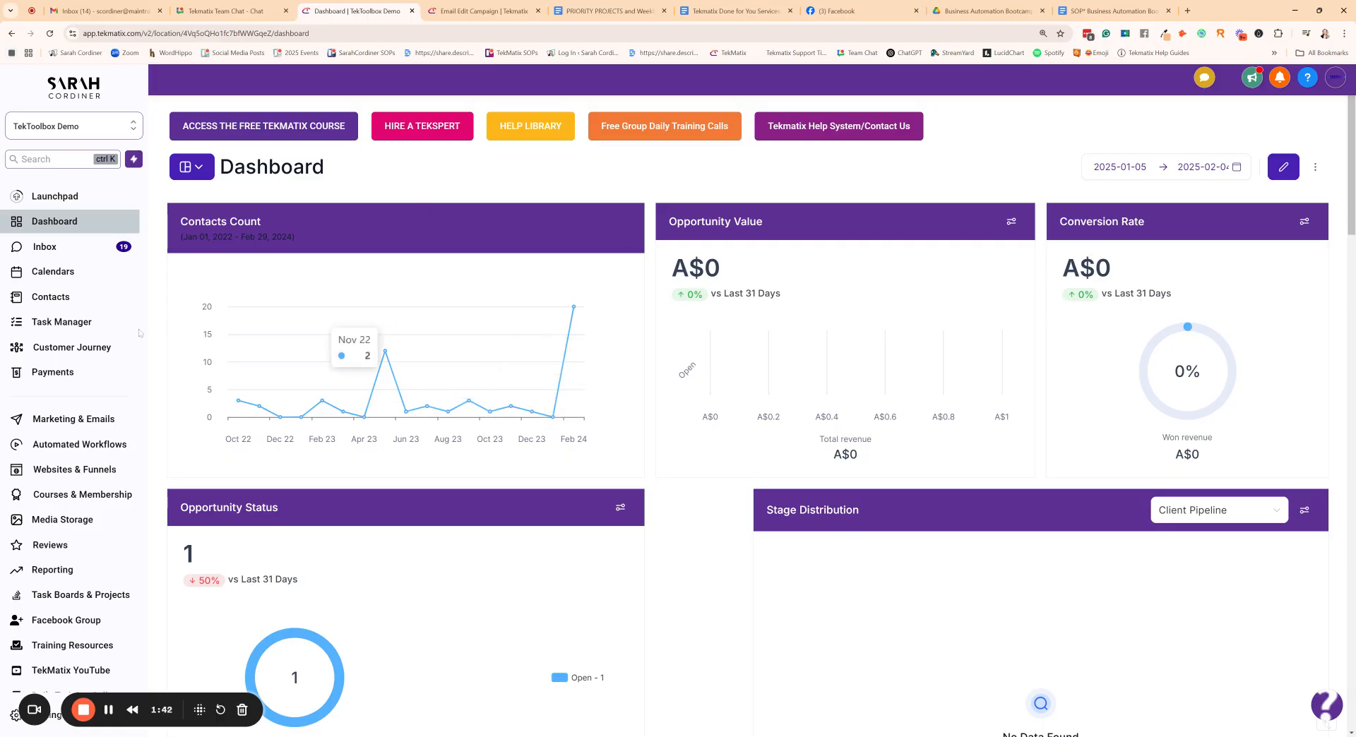
- Open the customer journey board and examine its available pipelines and its stages from Lead through Done for you service
click(75, 349)
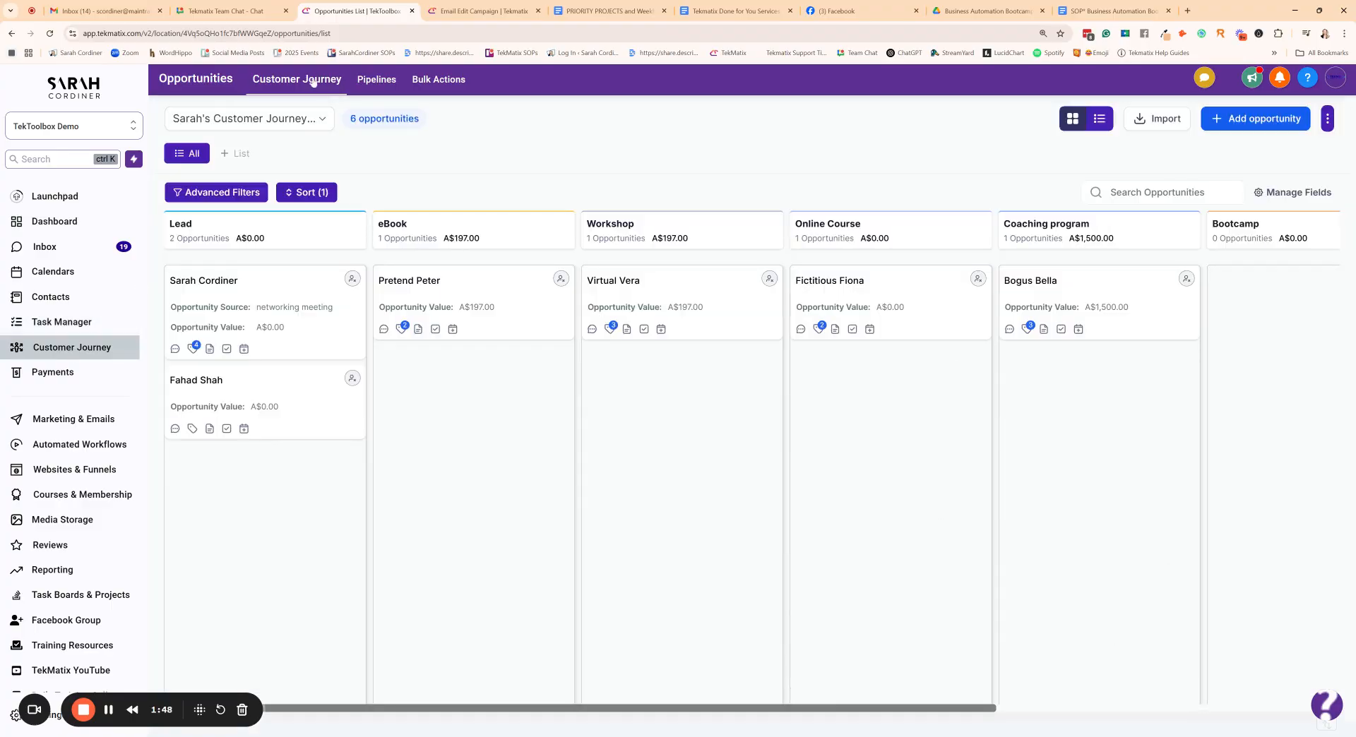
click(322, 121)
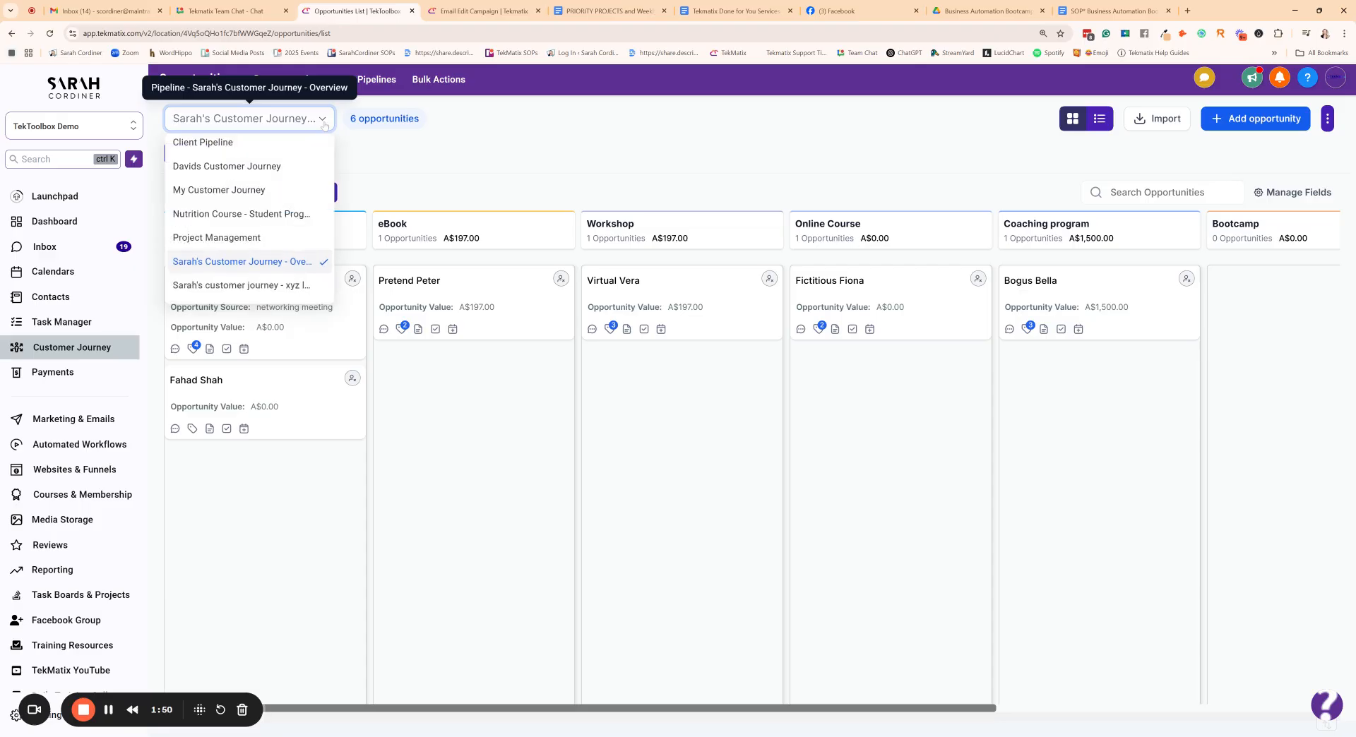
click(493, 156)
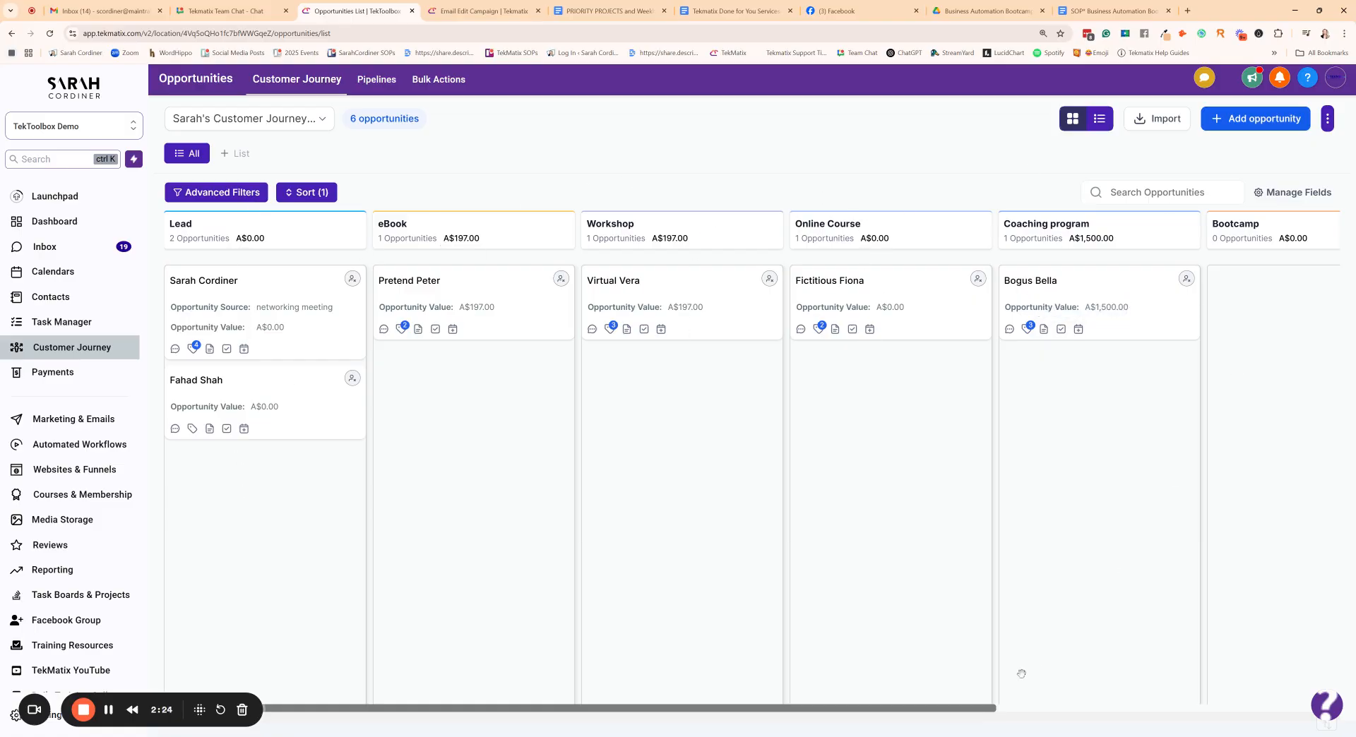
drag(963, 710, 907, 683)
drag(934, 706, 886, 695)
drag(957, 708, 849, 684)
drag(974, 706, 1310, 679)
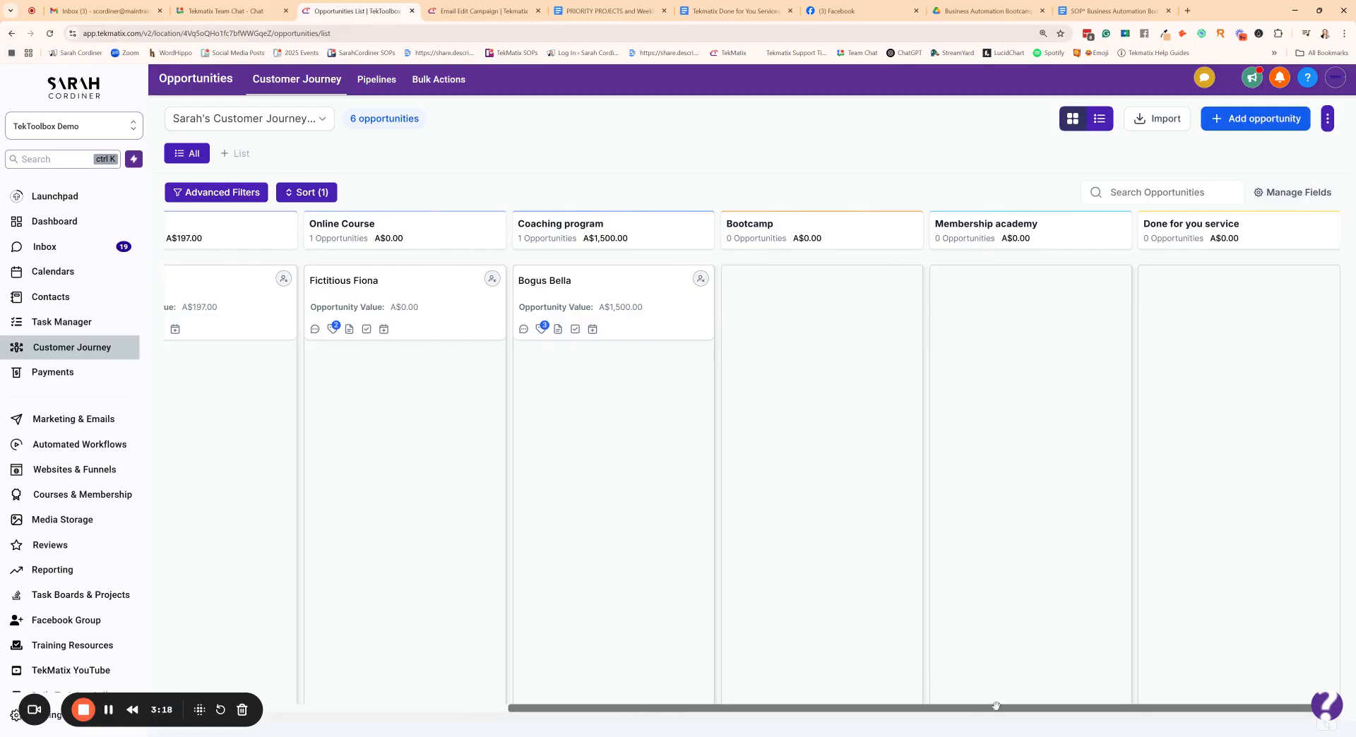
drag(992, 707, 609, 708)
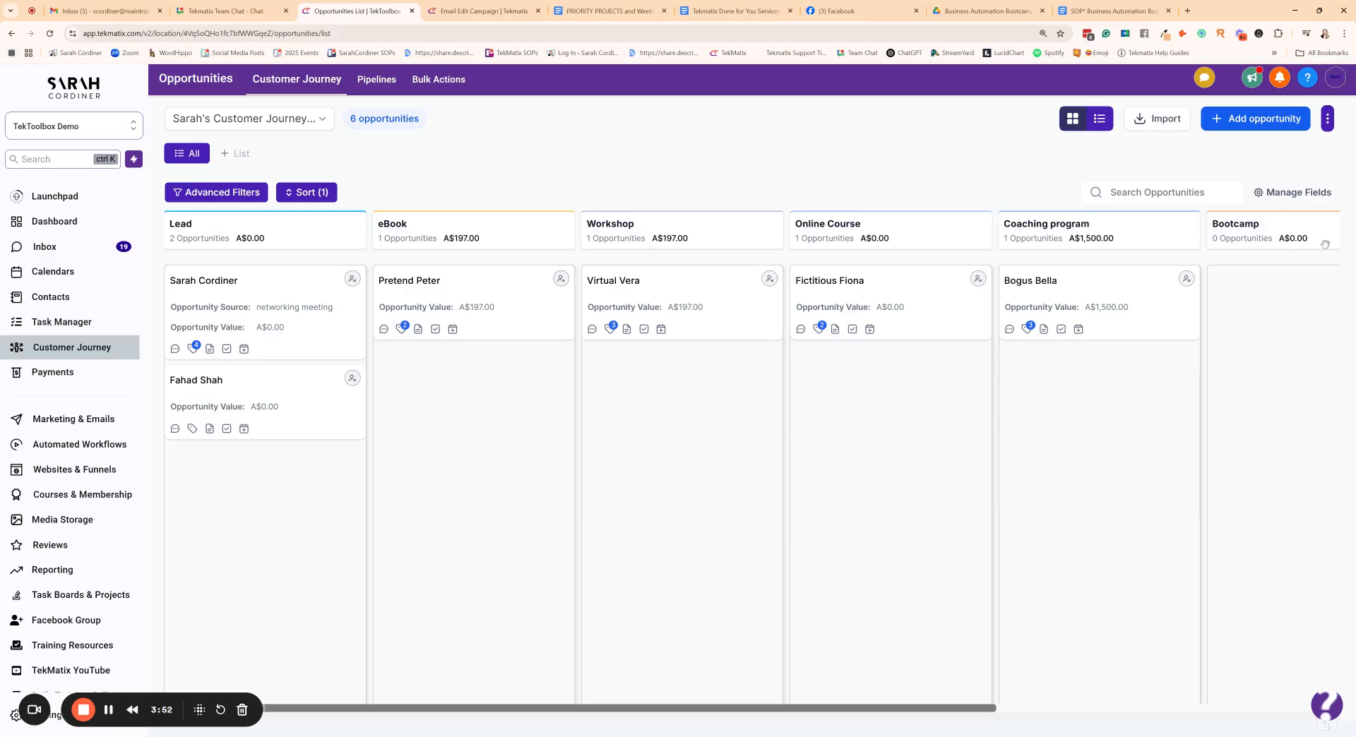
drag(840, 708, 508, 665)
drag(490, 709, 439, 646)
click(1240, 122)
click(979, 105)
- Create a new pipeline named with the owner's first name in possessive form followed by "Customer Journey"
click(370, 83)
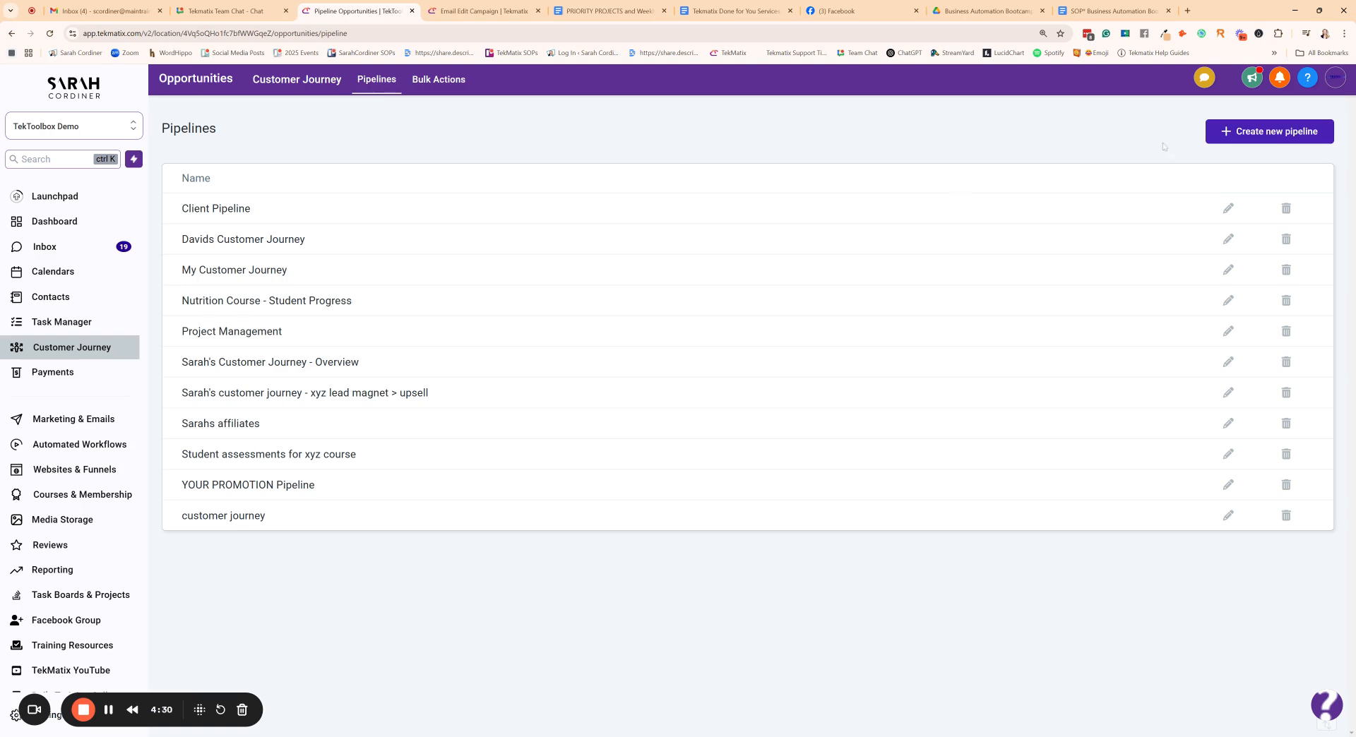
click(1251, 136)
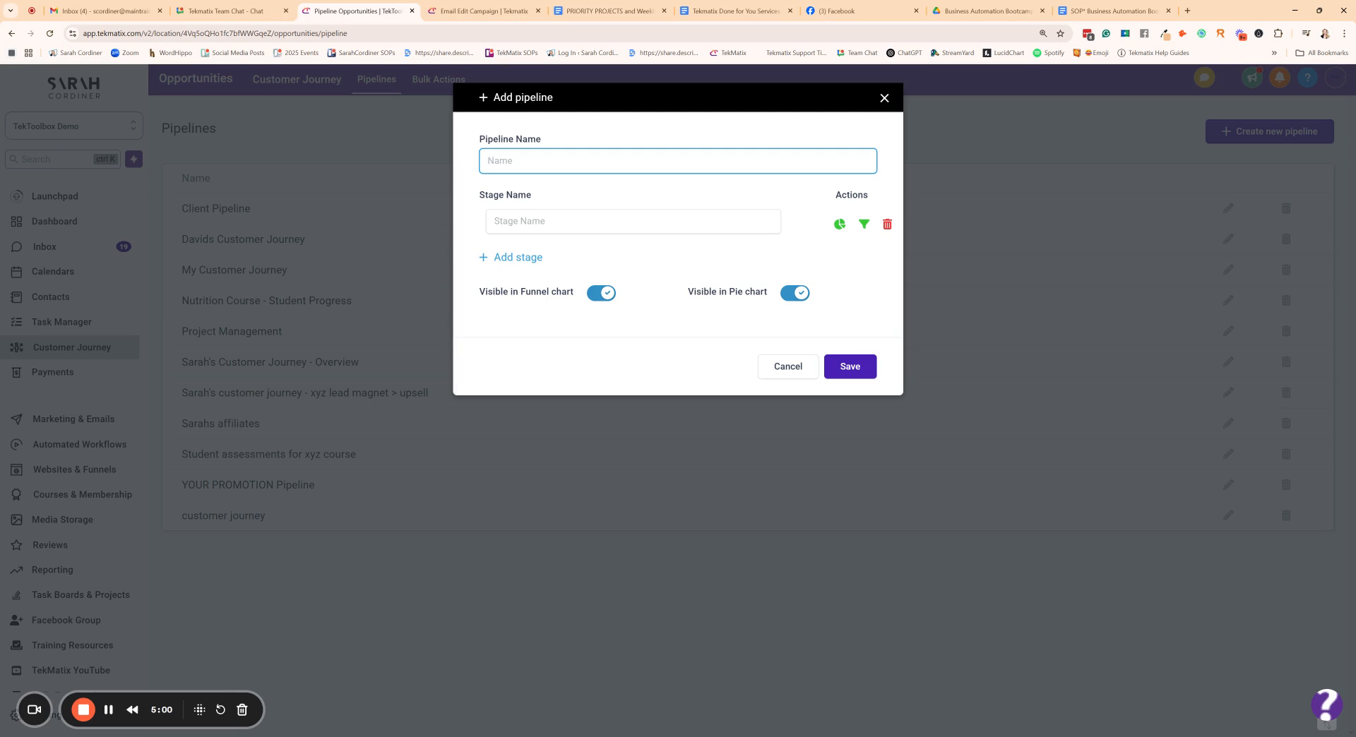
text(Sarah's Cusone)
key(BackSpace)
text(tomer H)
text(ourney)
- Fill in the pipeline's first three stages as Lead, eGuide and Book
click(632, 221)
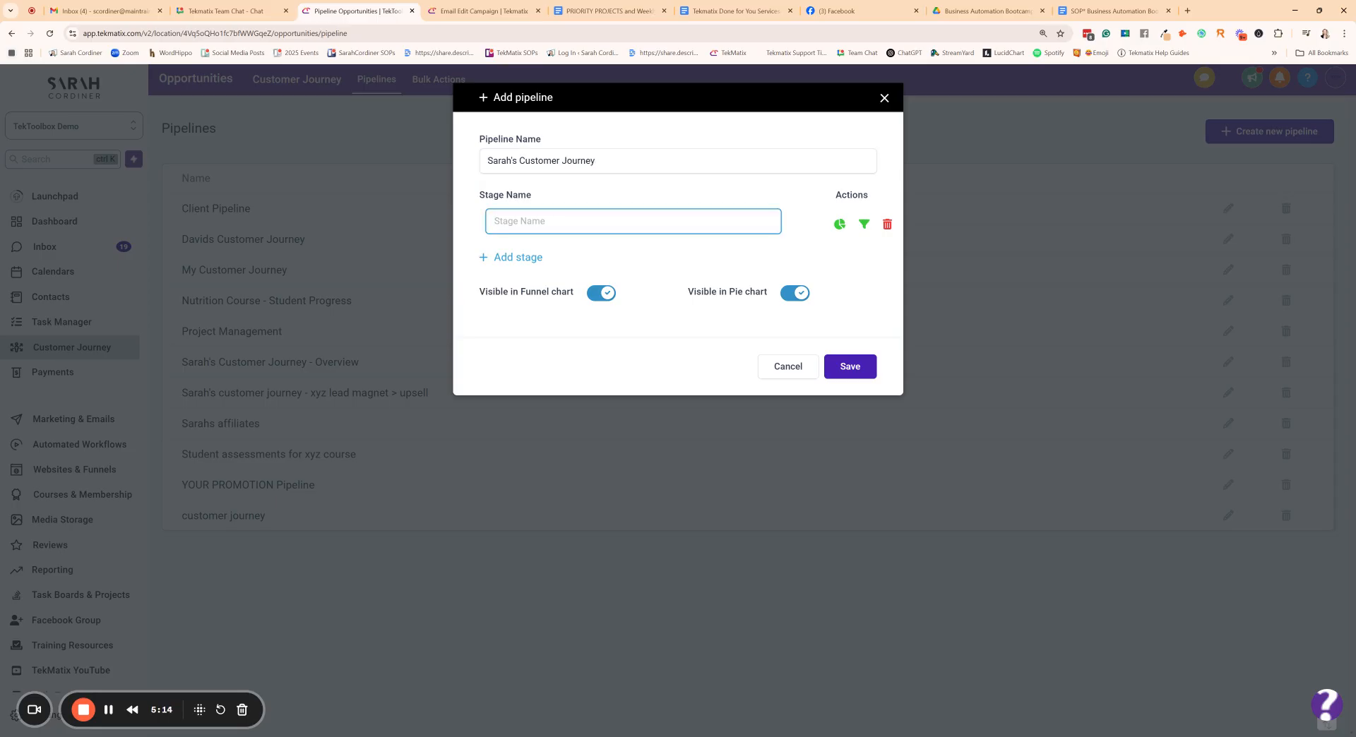
text(Lead)
click(513, 259)
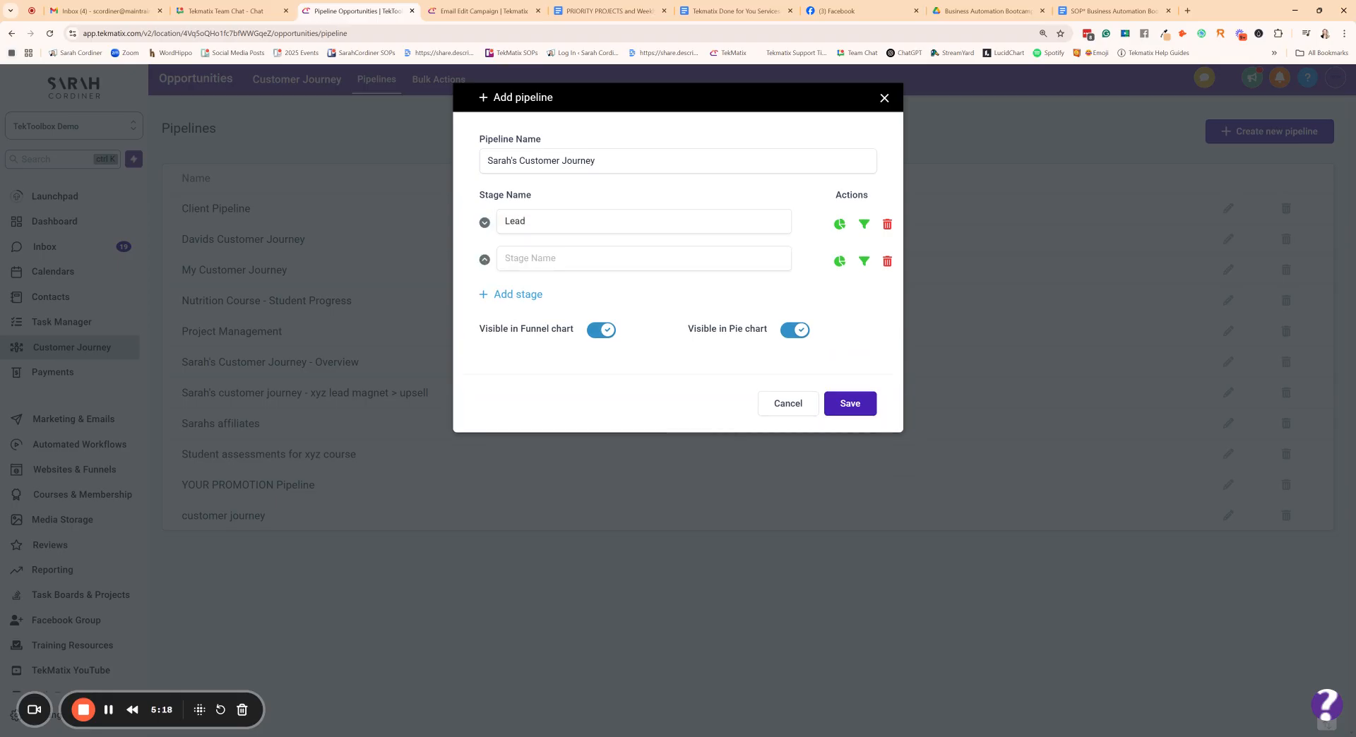
click(531, 258)
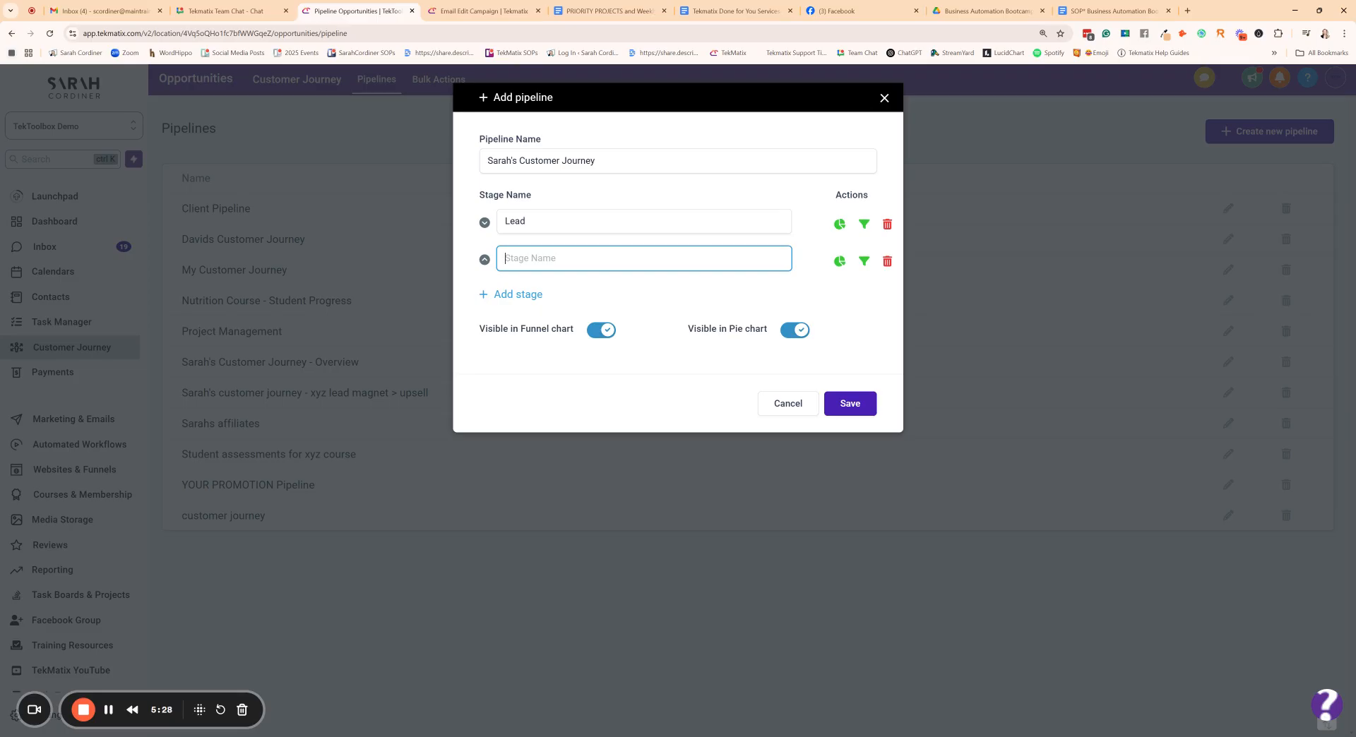
text(eGuide)
click(522, 295)
click(522, 297)
text(B)
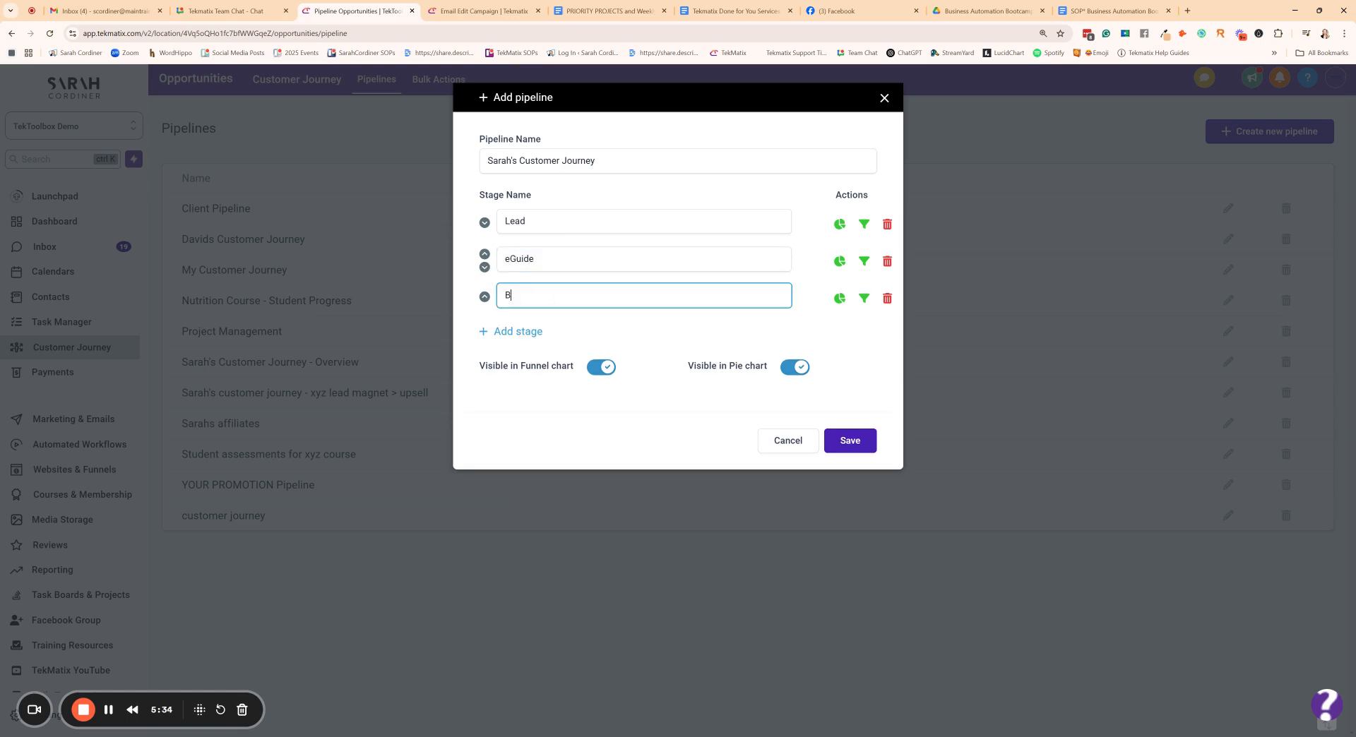
text(ook)
- Add three more stages to the pipeline named Online Course, Coaching Program and Bootcamp
click(513, 332)
click(514, 331)
text(Online)
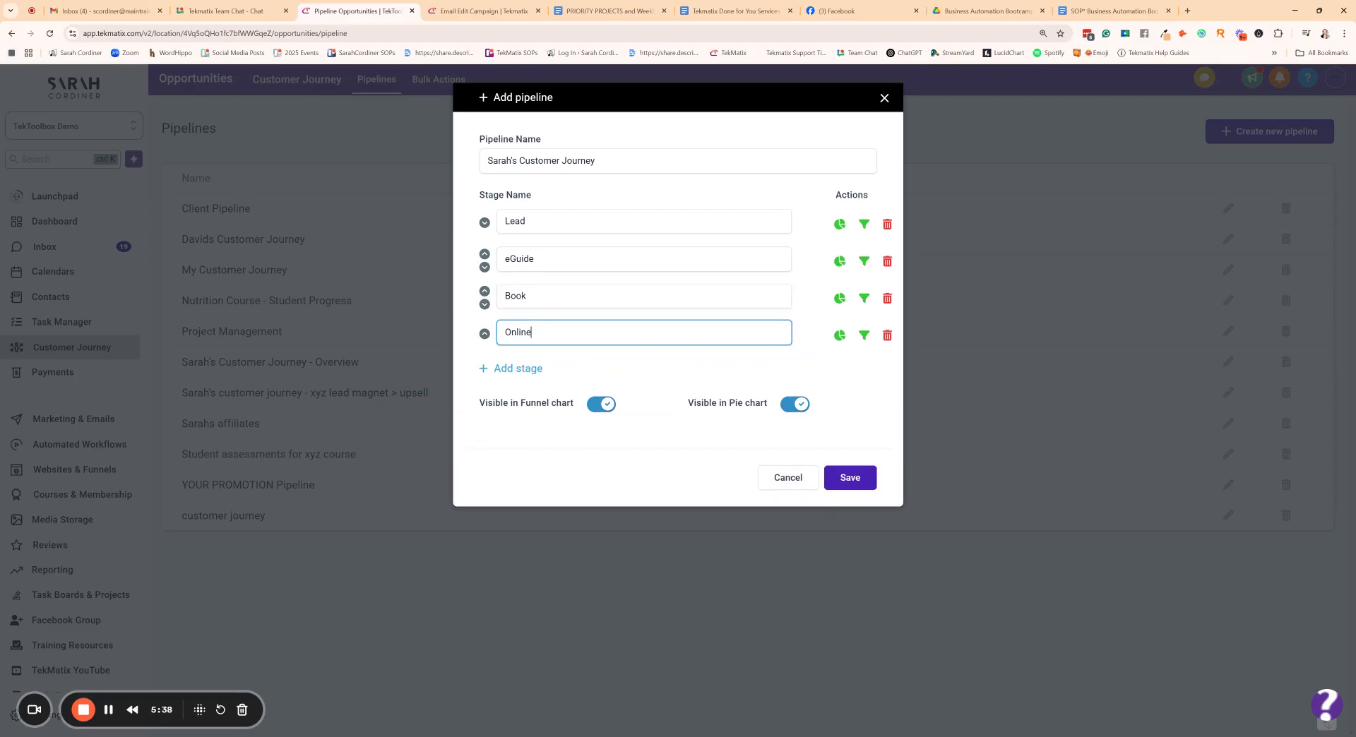
text( Course)
click(519, 370)
text(C)
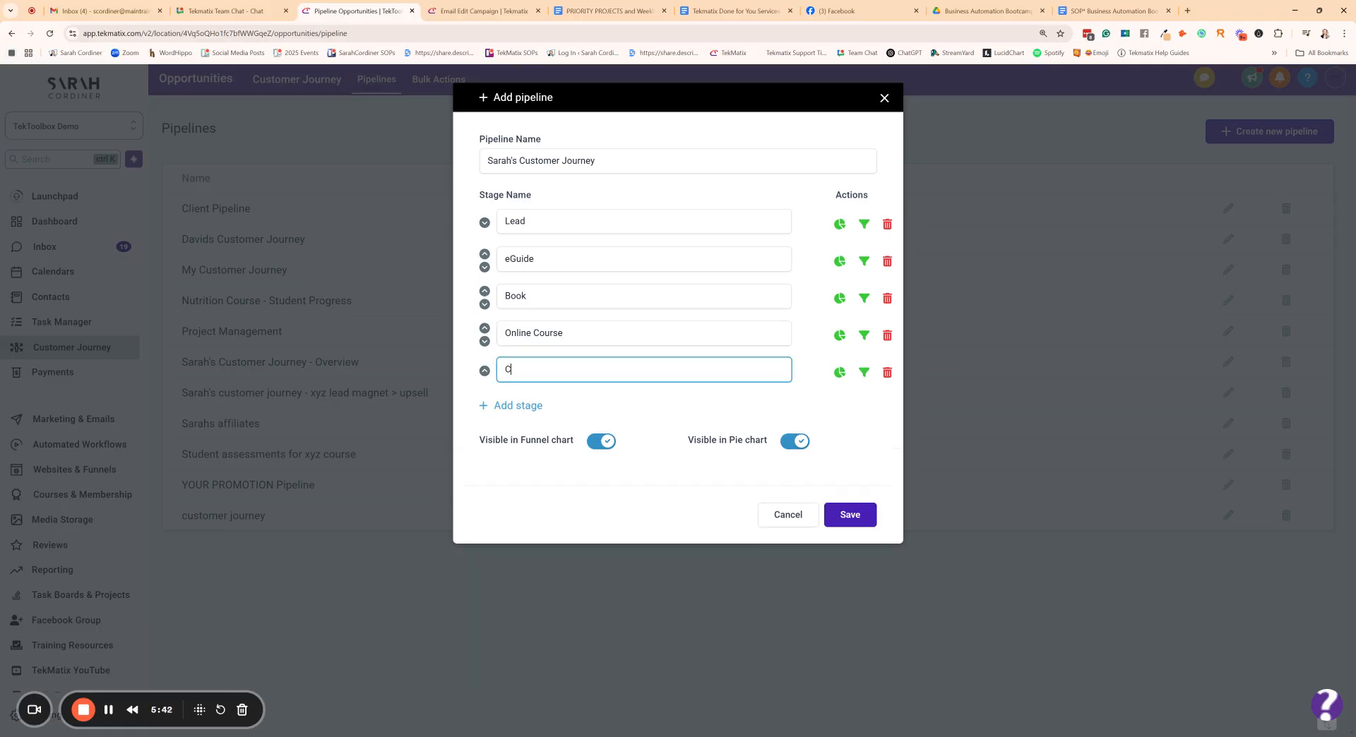
text(oaching Program)
click(521, 407)
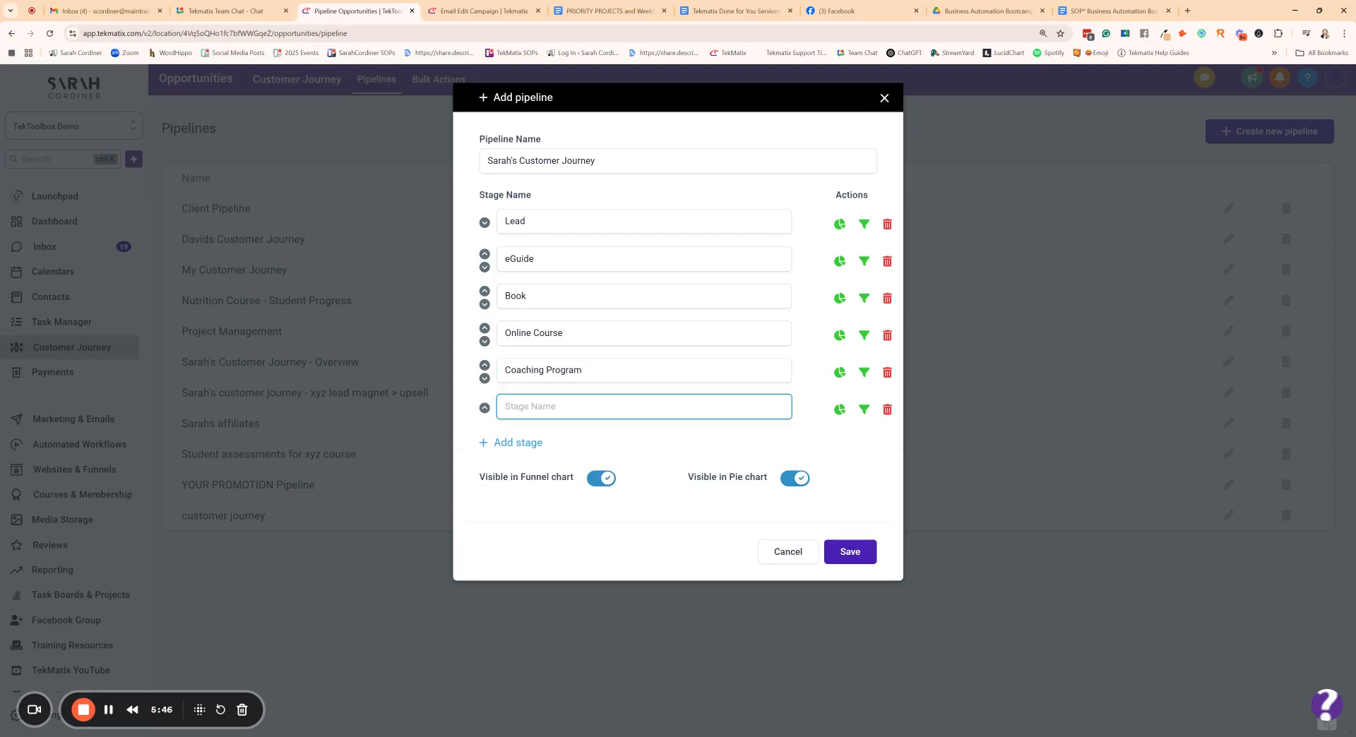
text(Bootcamp)
- Add two stages after Bootcamp named "Service x" and "Sunbscription"
click(518, 445)
text(S)
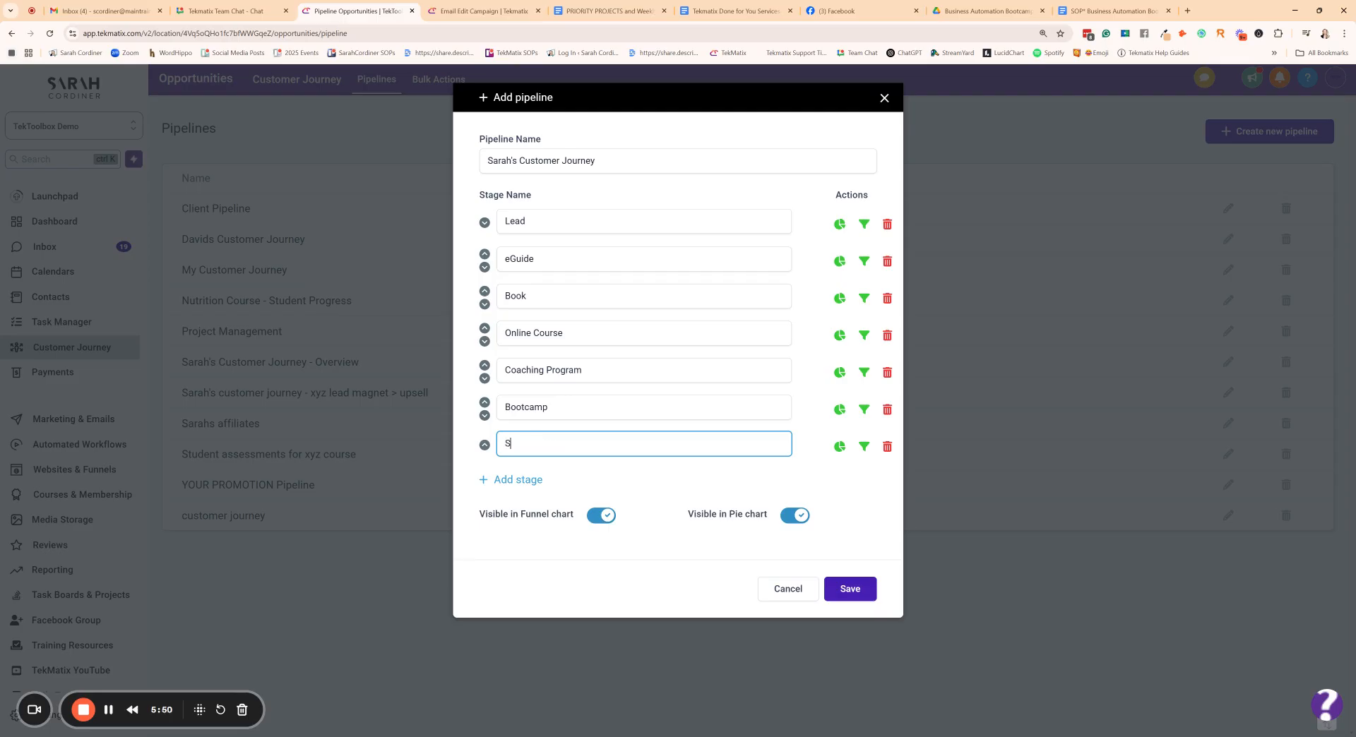
text(ervice x)
click(562, 485)
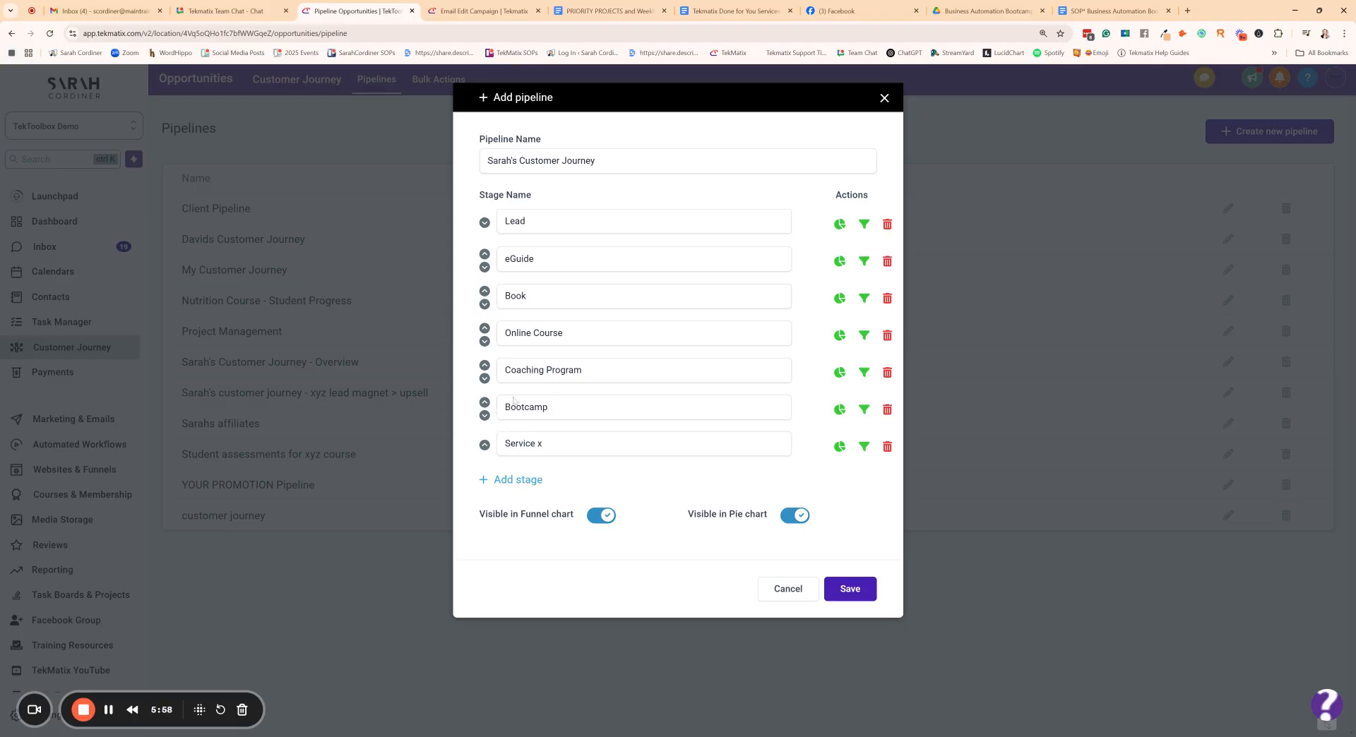
click(513, 483)
text(Sing)
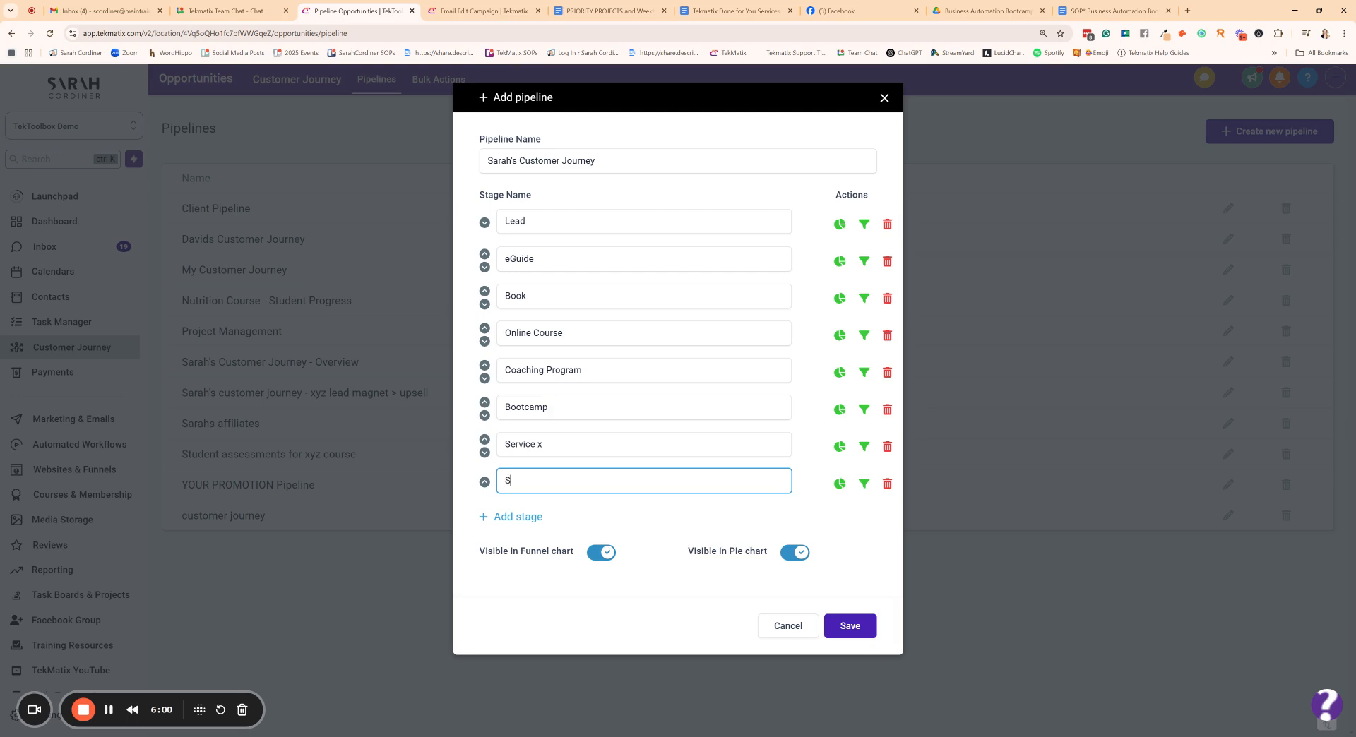
key(BackSpace)
key(BackSpace)
text(unbscription)
- Add the final stages "Cancelled" and "Project completed" and save the pipeline
click(508, 518)
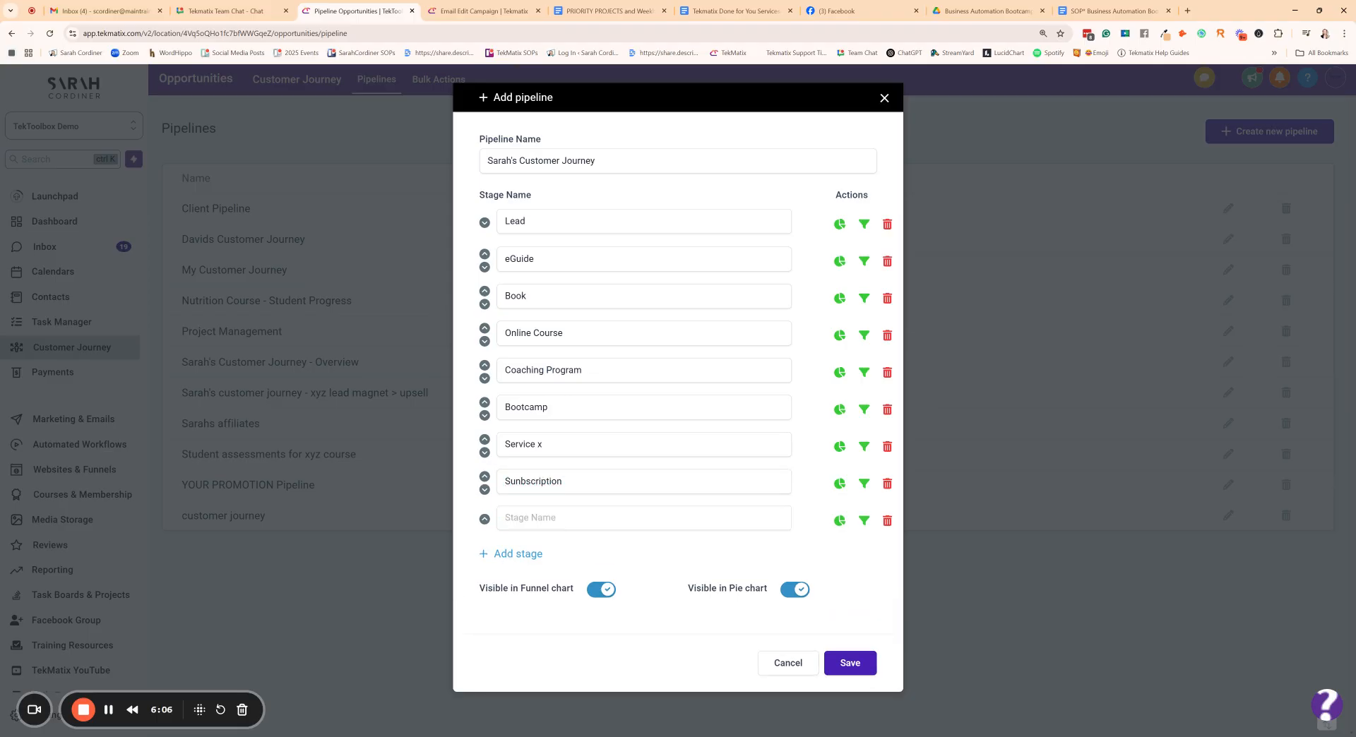
text(Cancelled)
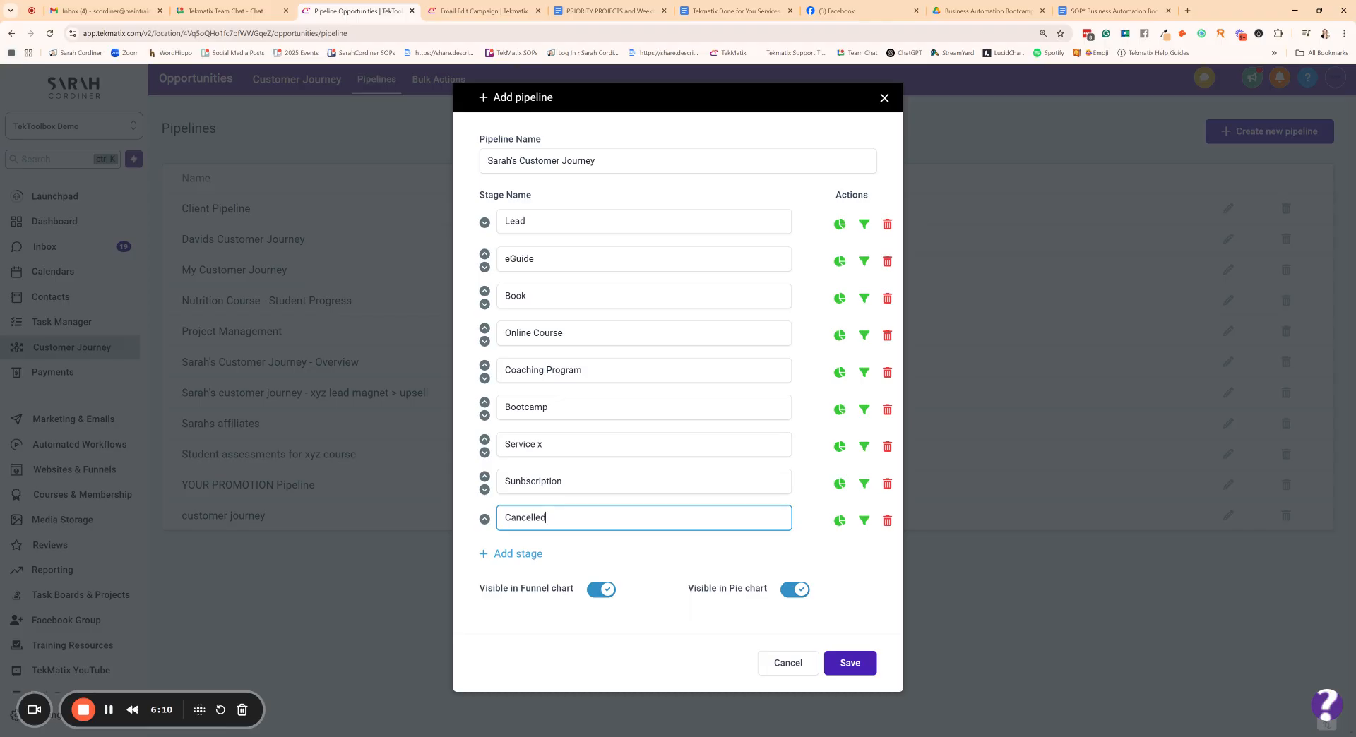
click(574, 558)
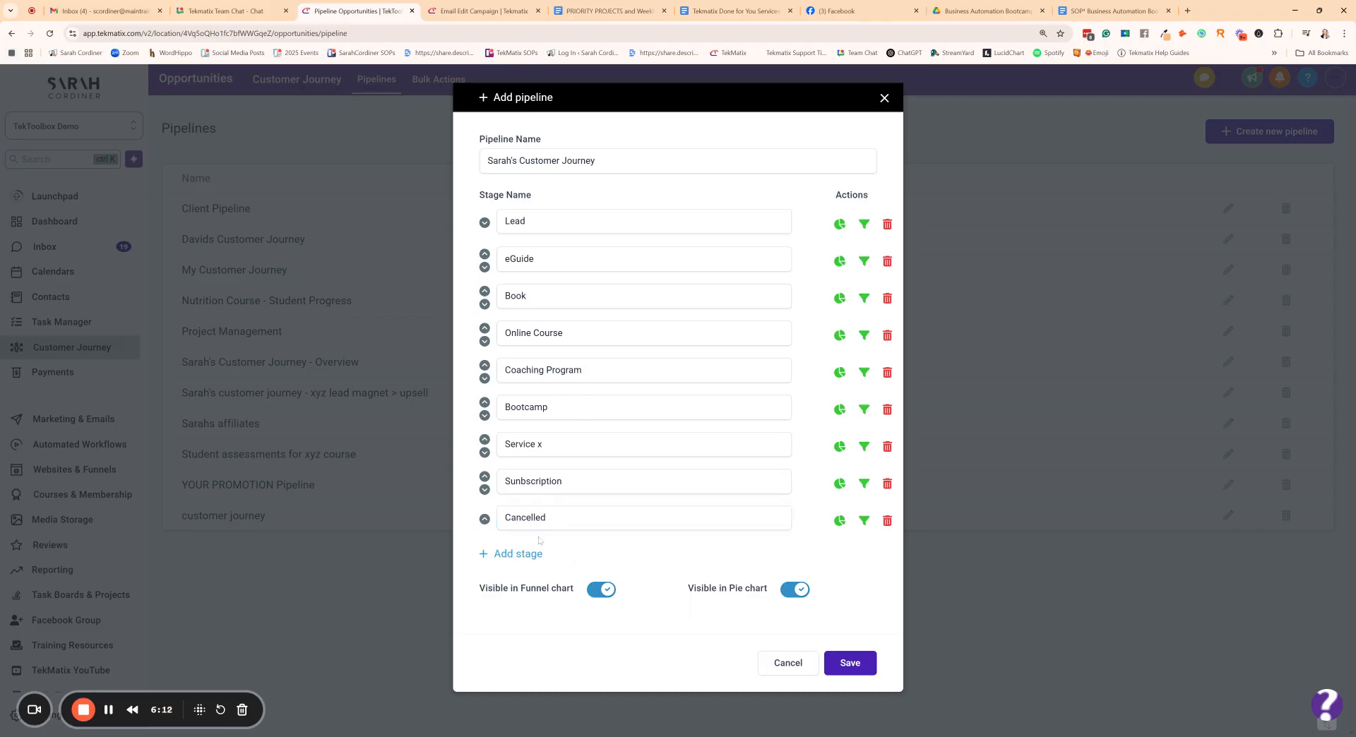
click(521, 554)
text(Pro)
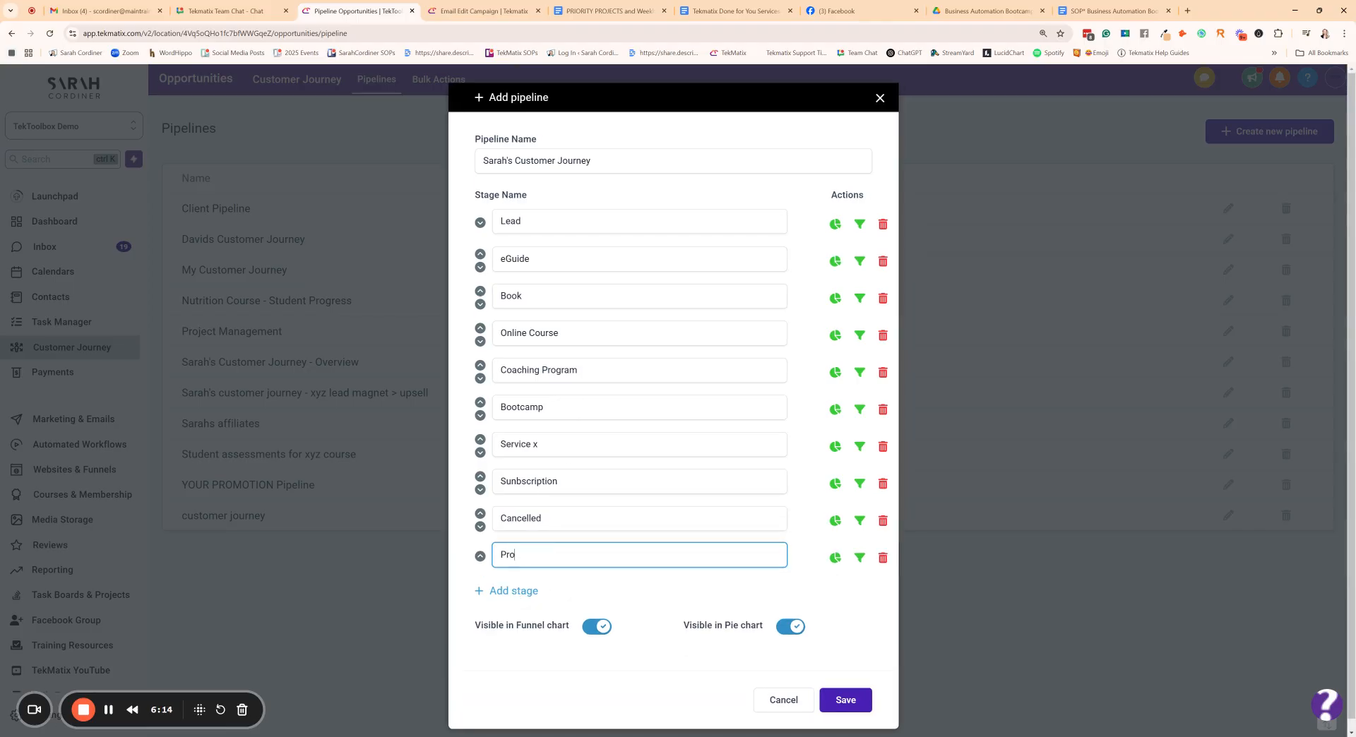
text(ject completed)
click(549, 586)
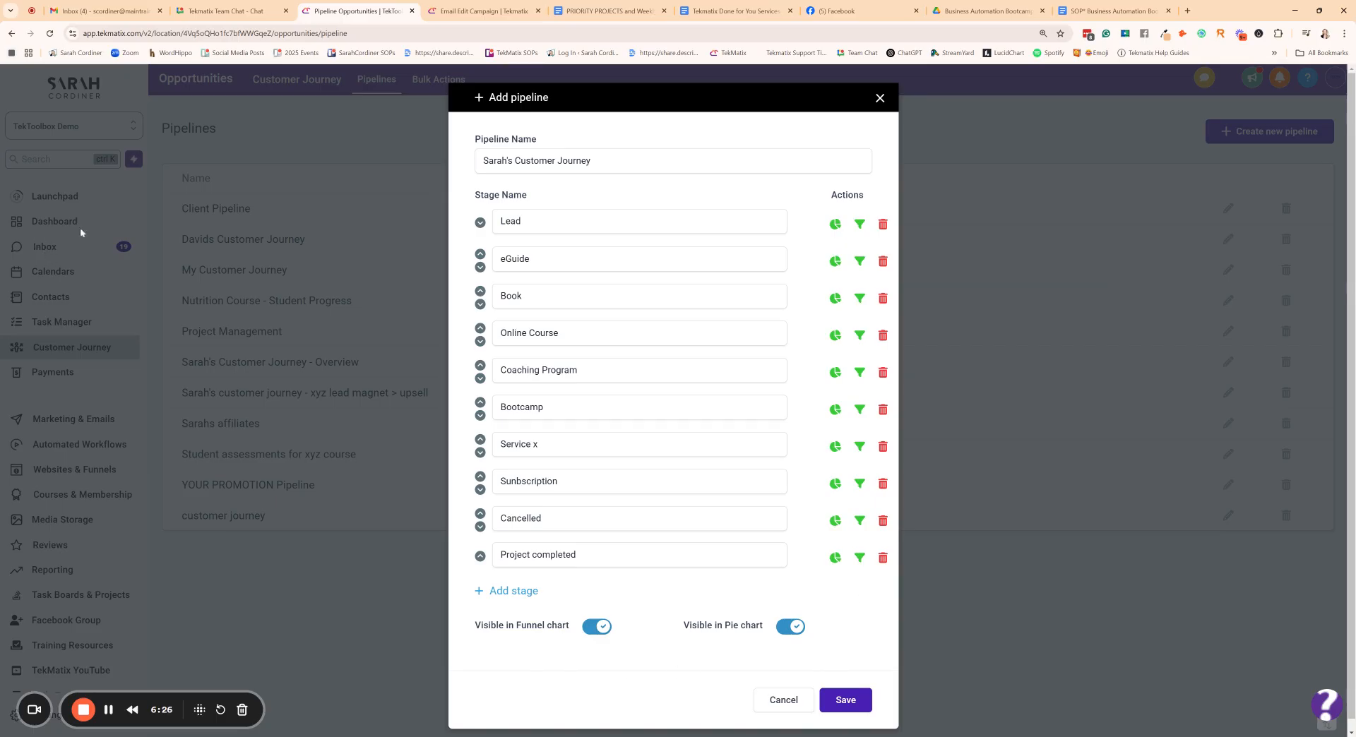
click(845, 699)
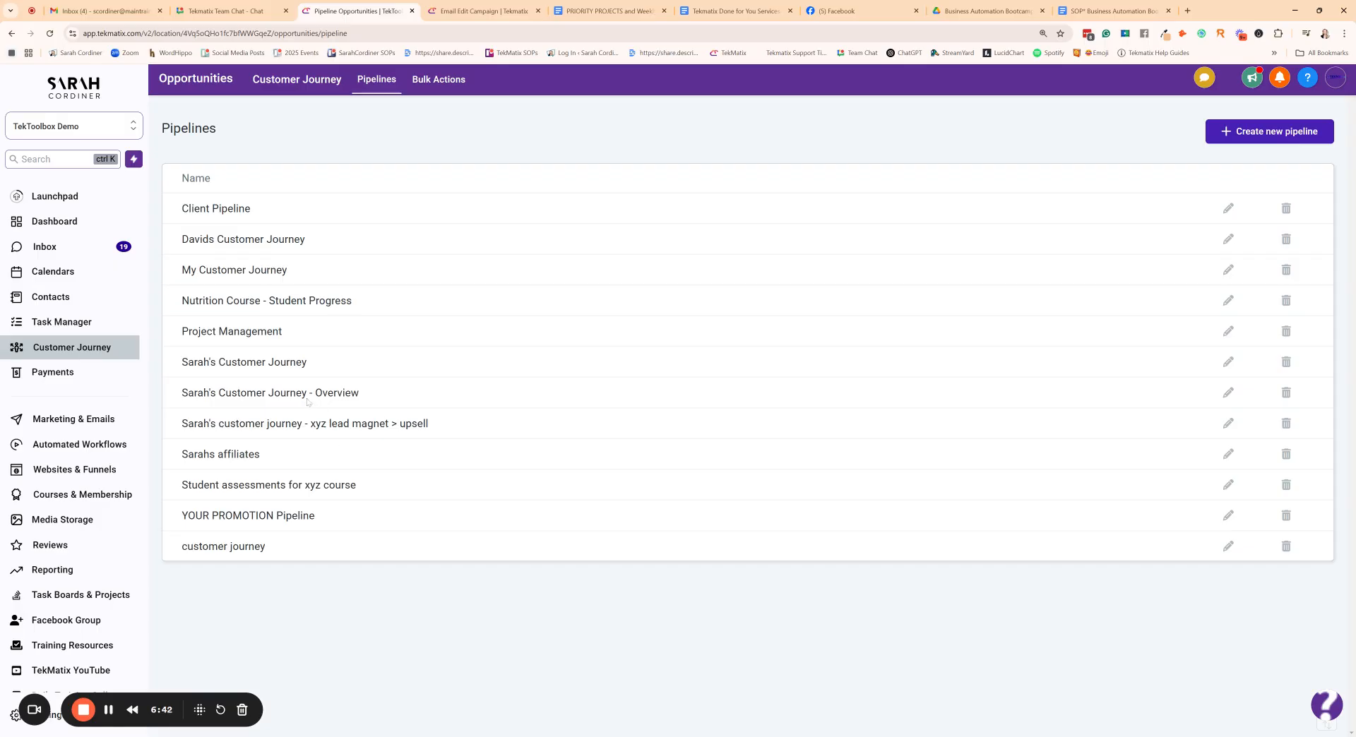
- Create a new automated workflow from scratch
click(85, 451)
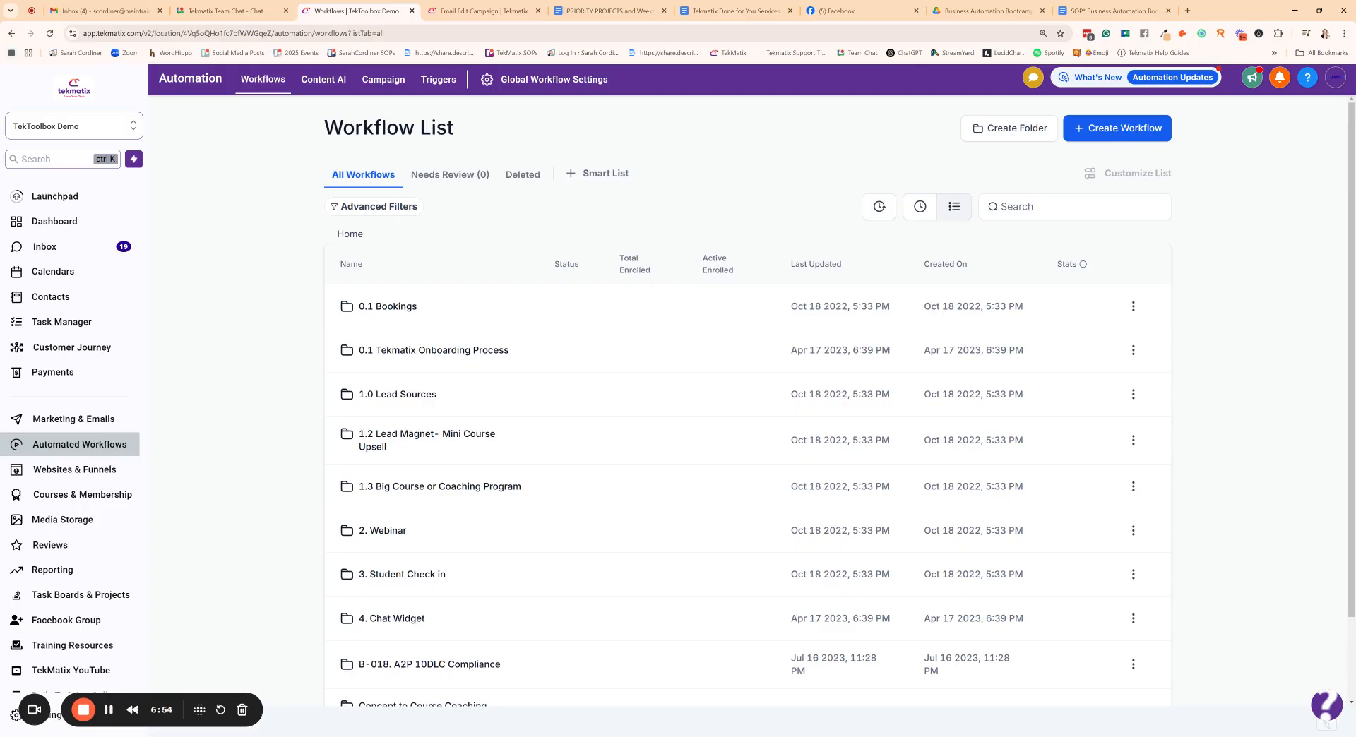
click(1114, 136)
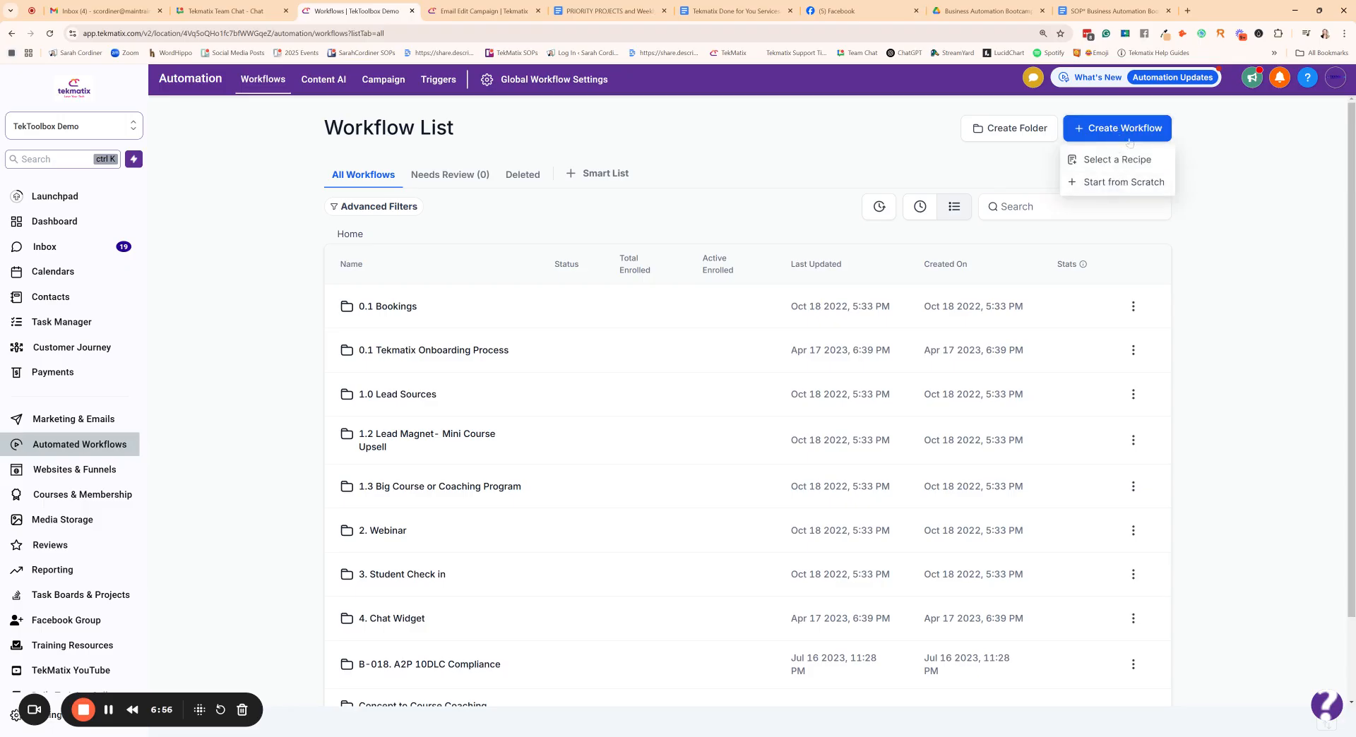
click(1112, 182)
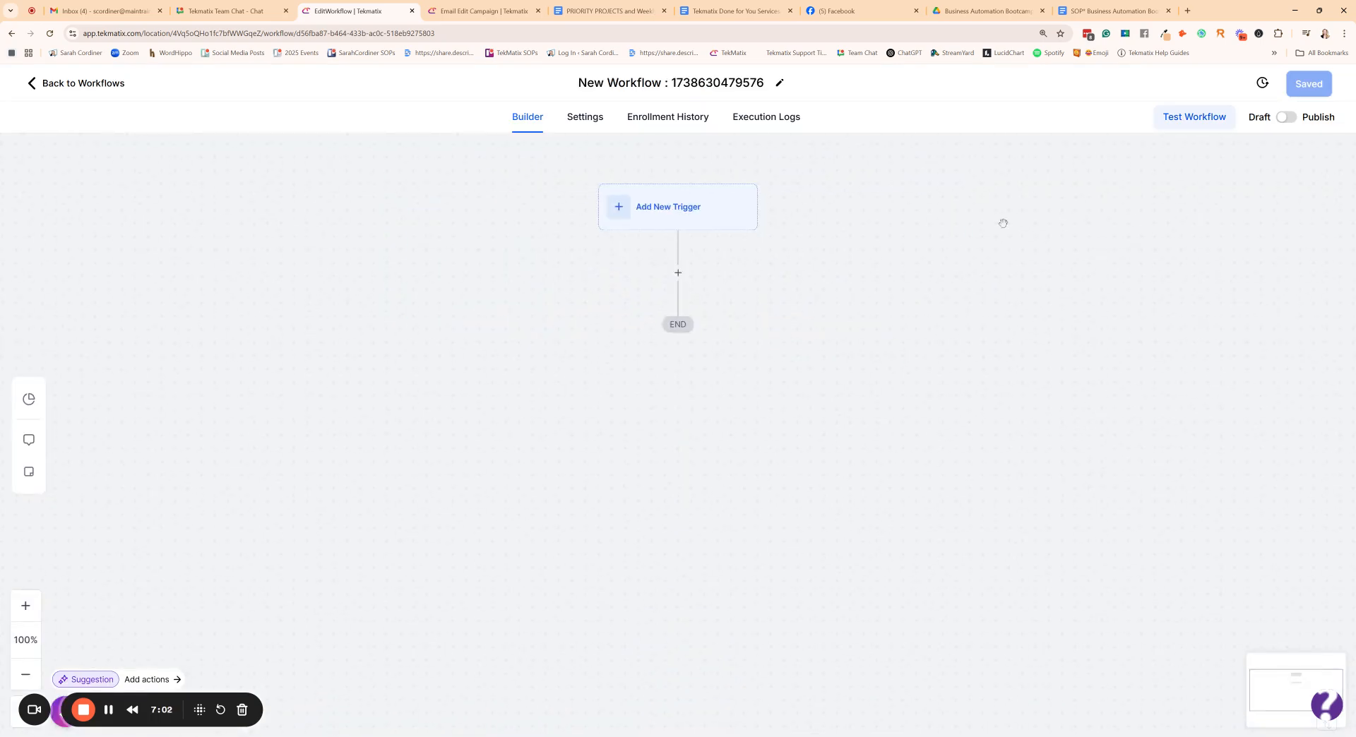
- Add a Create/Update Opportunity action directly below the trigger in the new workflow
key(ctrl+plus)
drag(1008, 354, 844, 354)
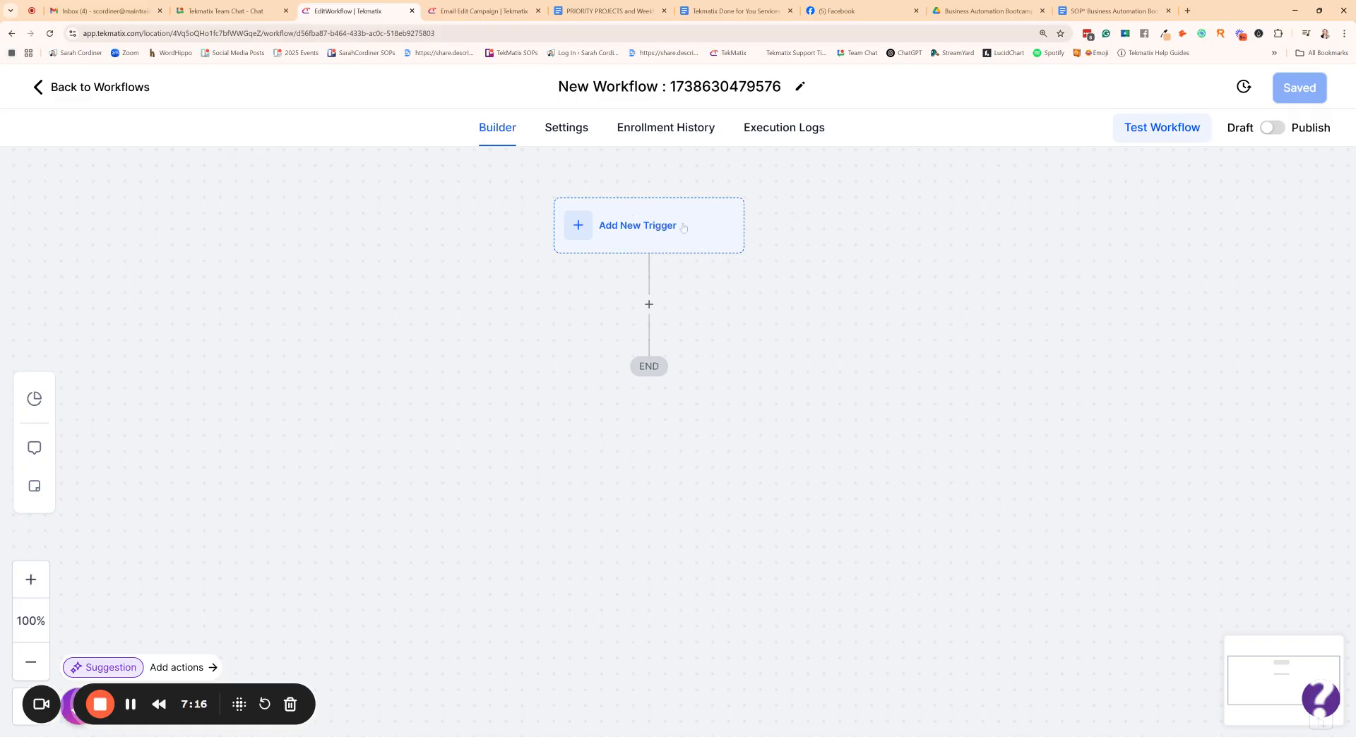
click(649, 304)
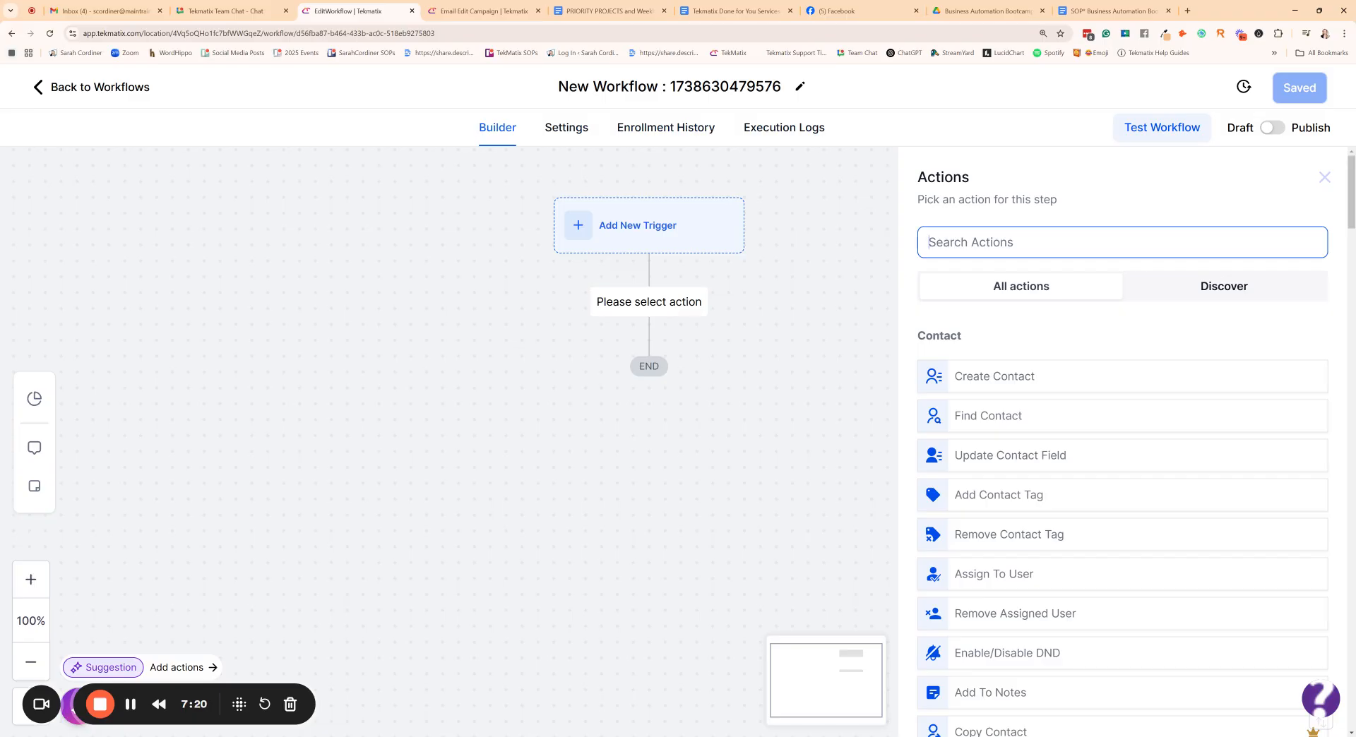
text(opp)
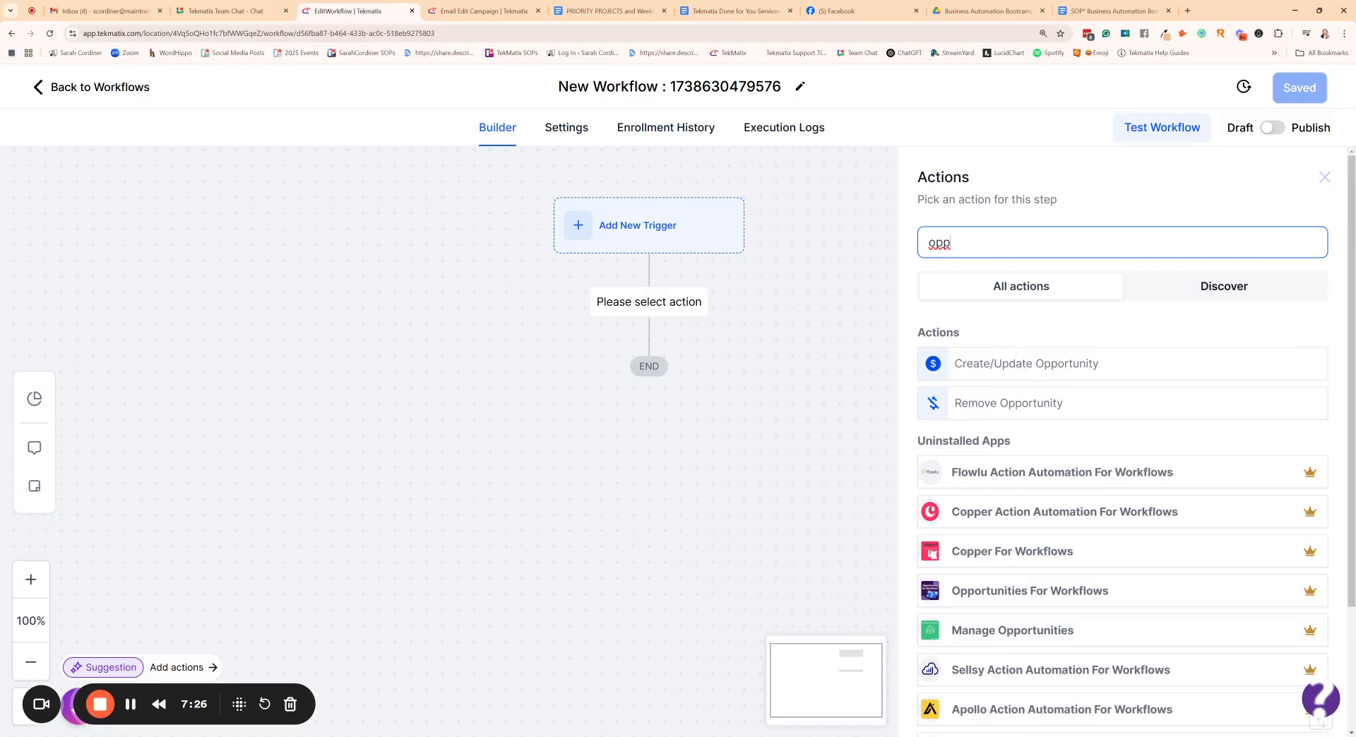
click(1060, 366)
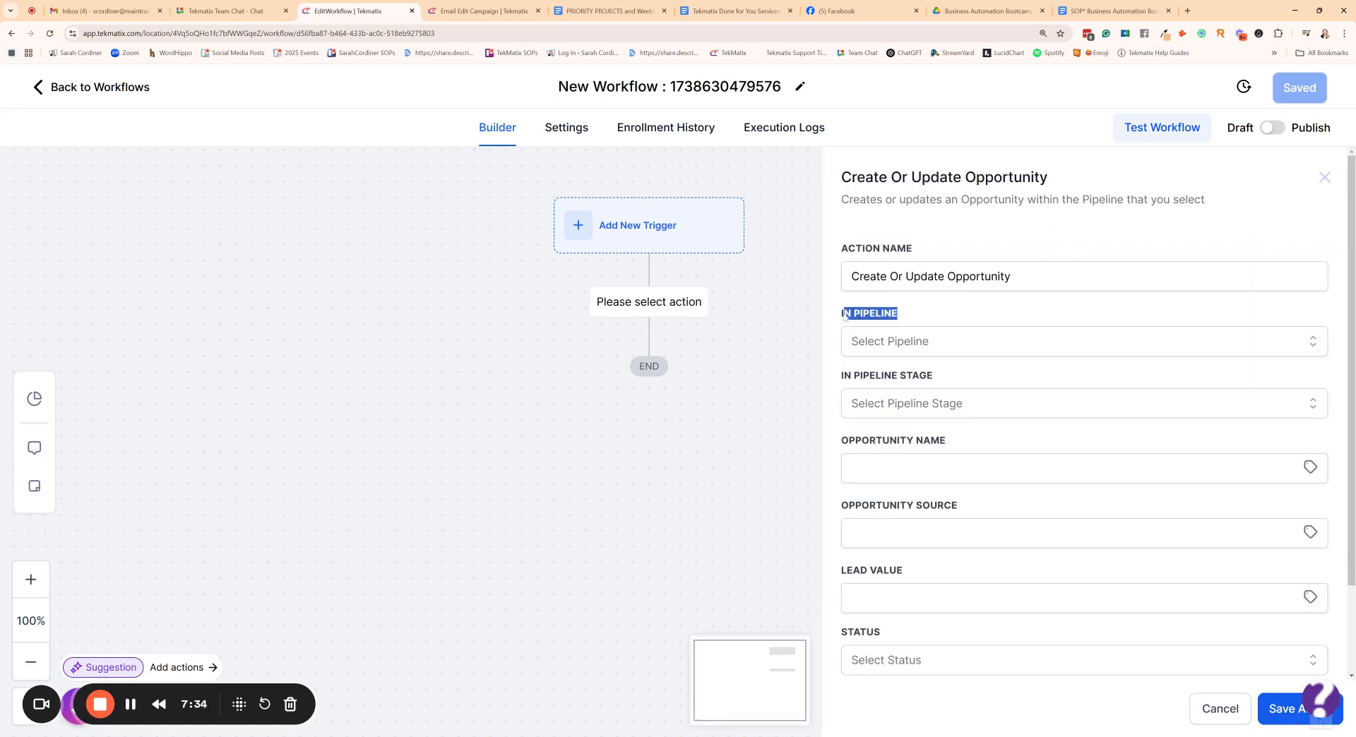
- Set the opportunity action's pipeline to the account owner's Customer Journey and its pipeline stage to eGuide
click(928, 346)
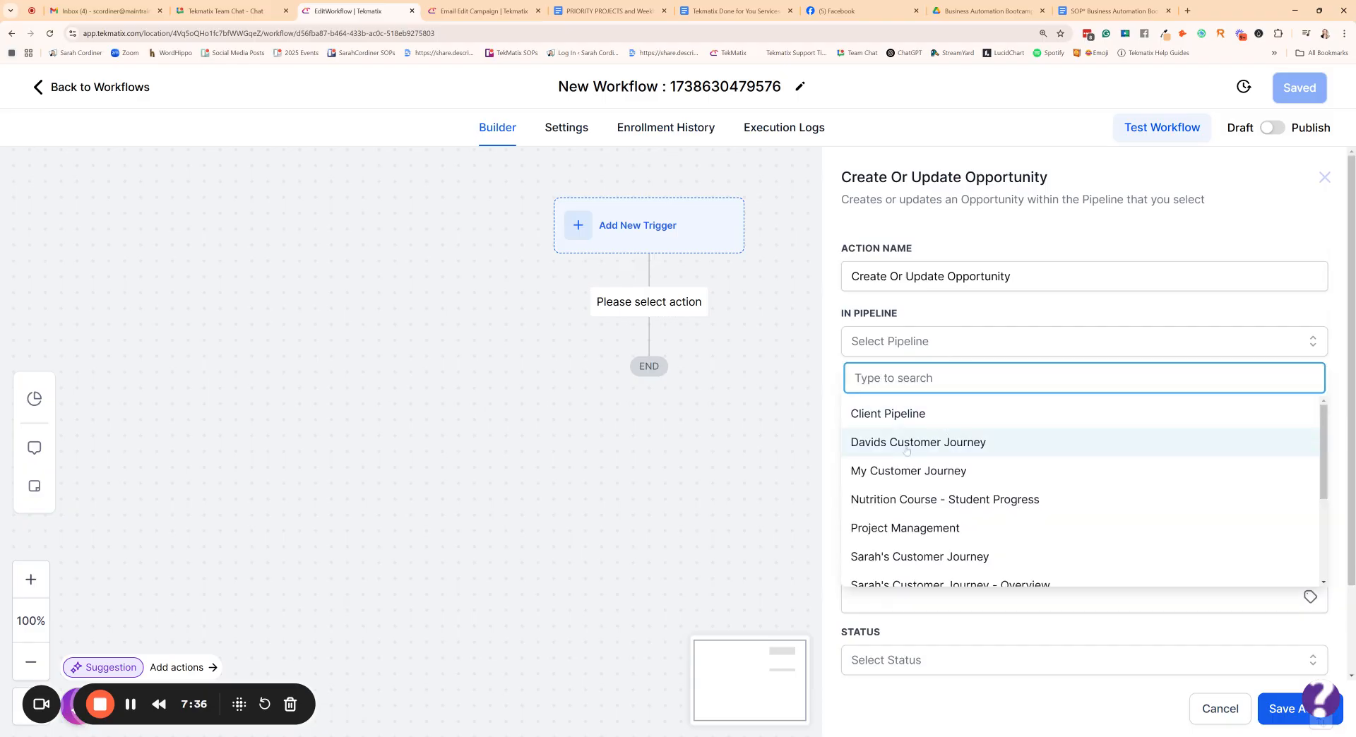
scroll(910, 445, down, 3)
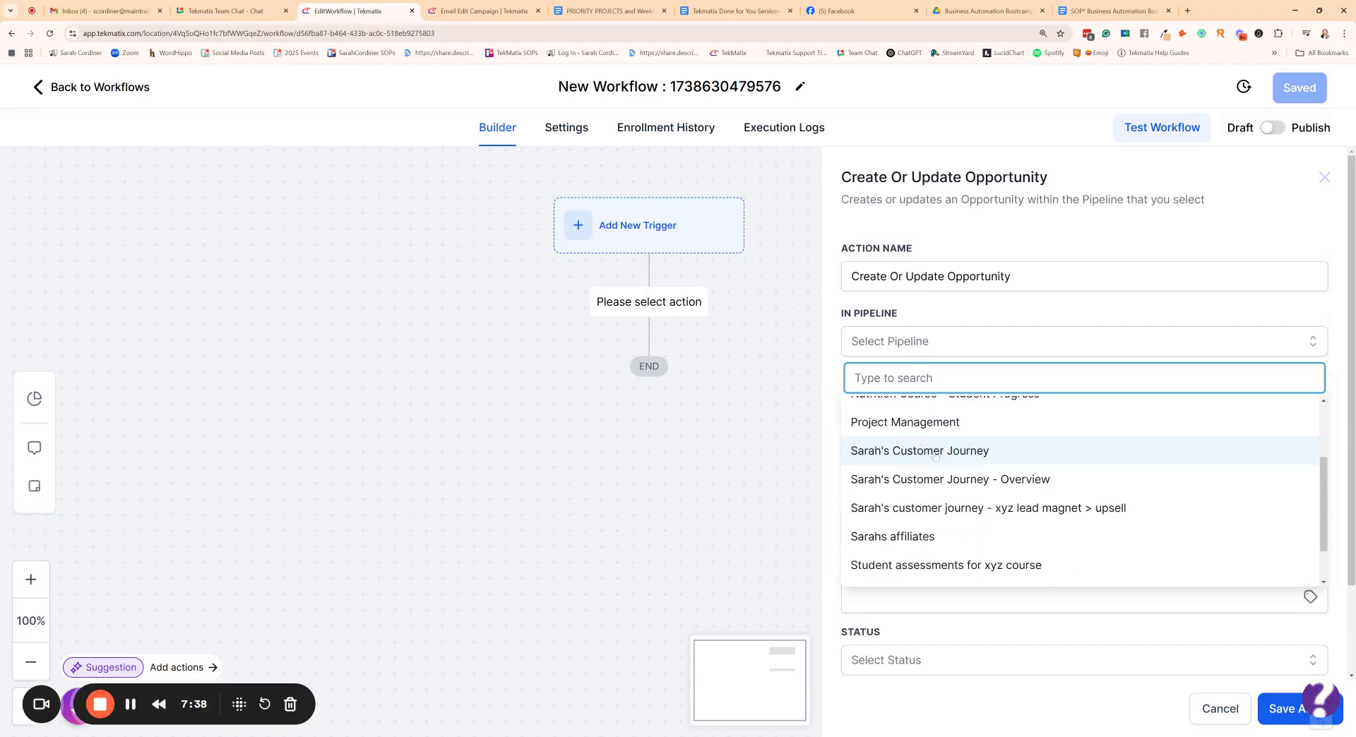
click(939, 455)
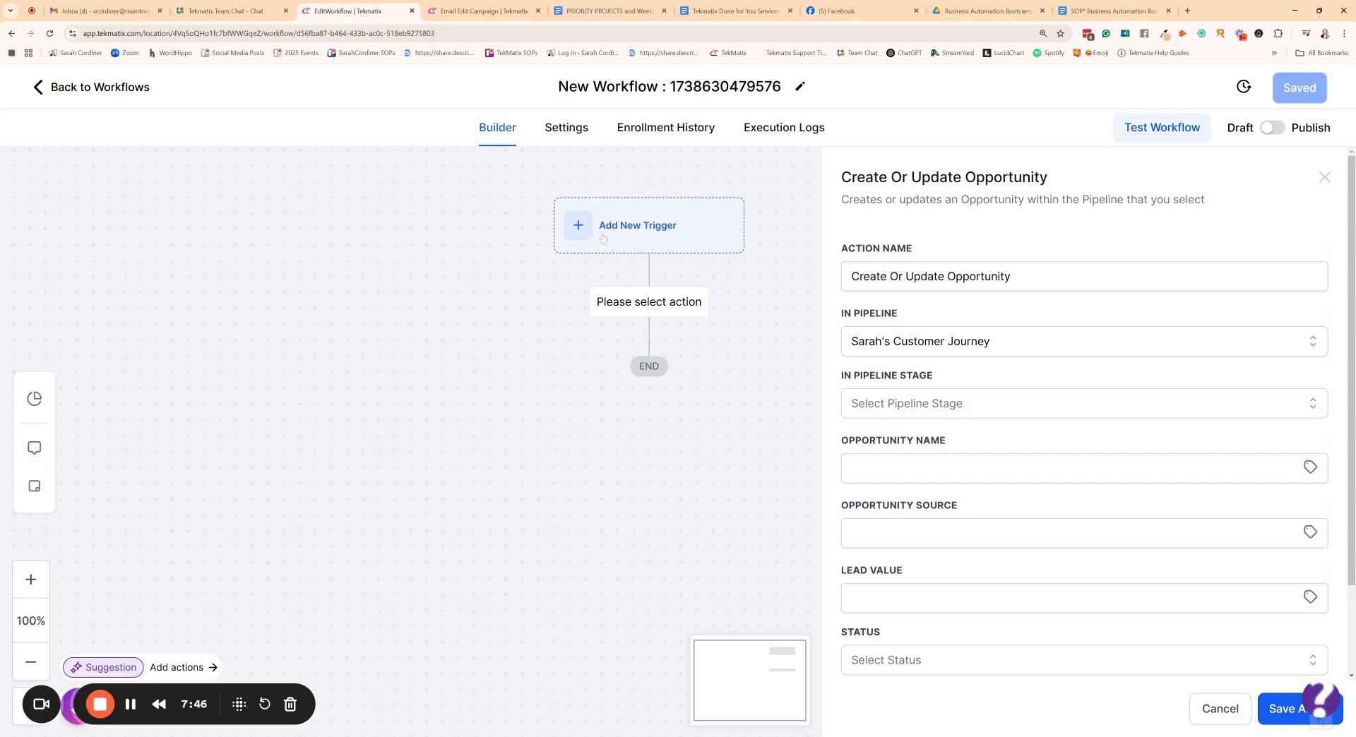
click(911, 405)
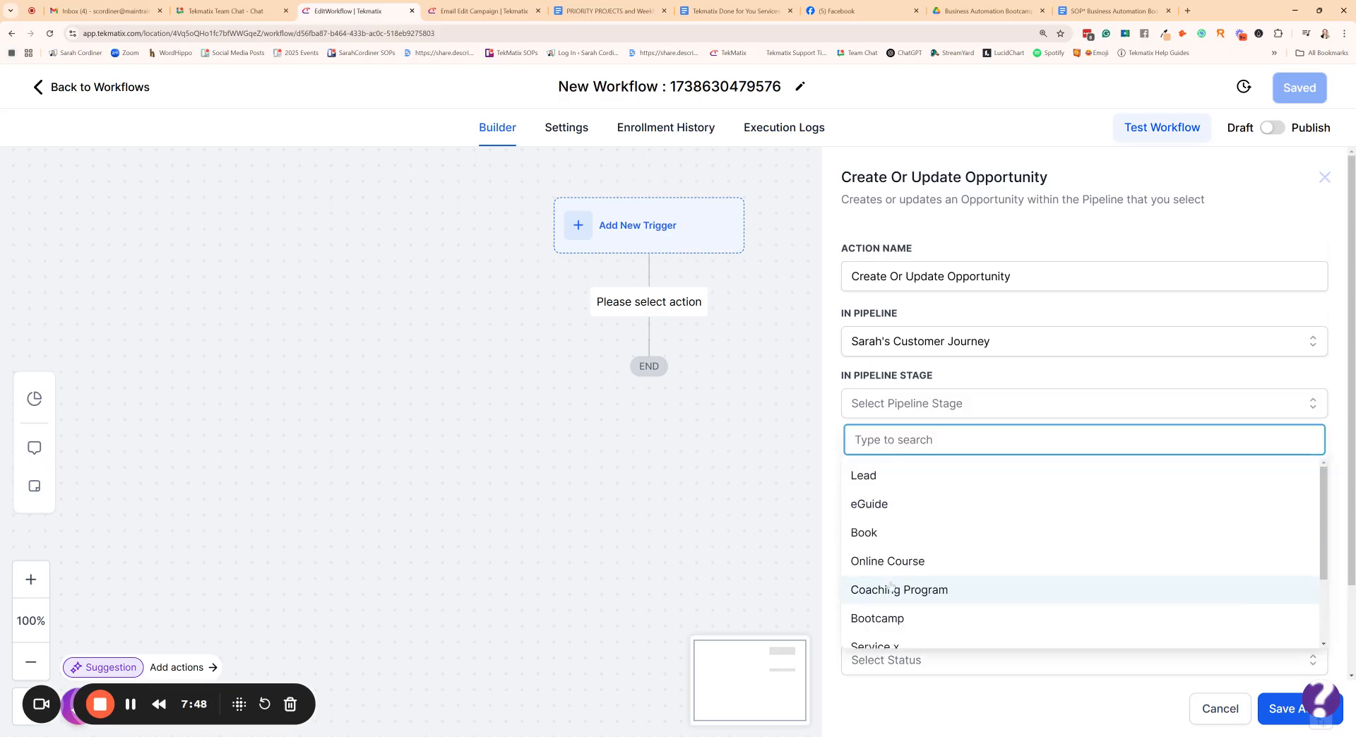
scroll(911, 610, down, 2)
scroll(930, 600, down, 1)
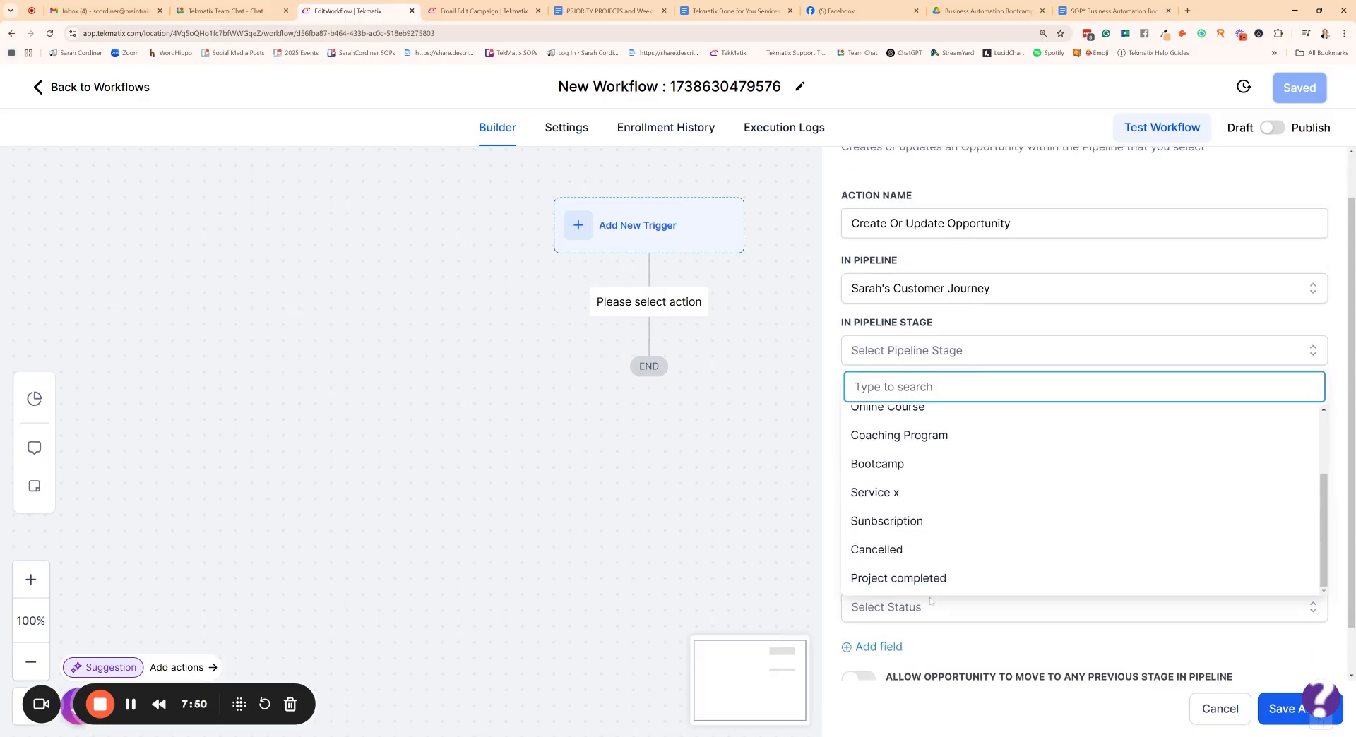
scroll(926, 495, up, 3)
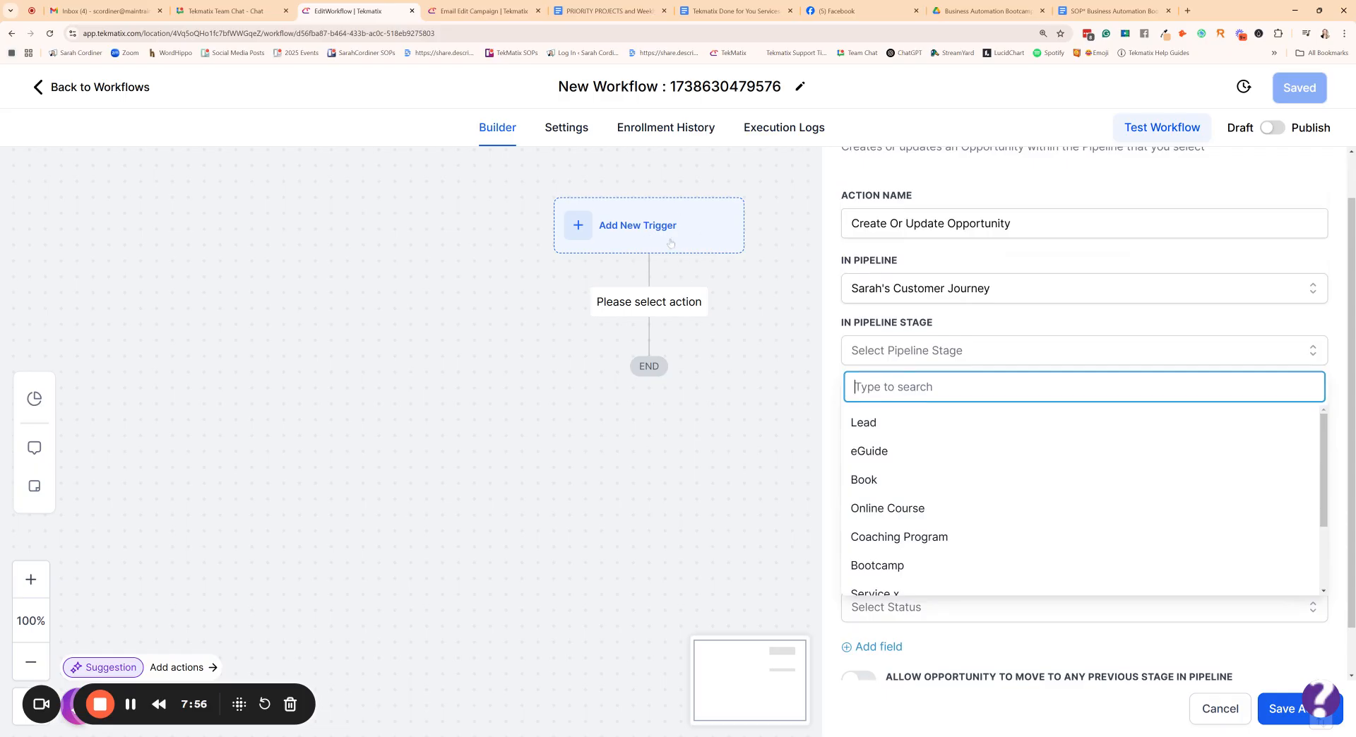
click(905, 453)
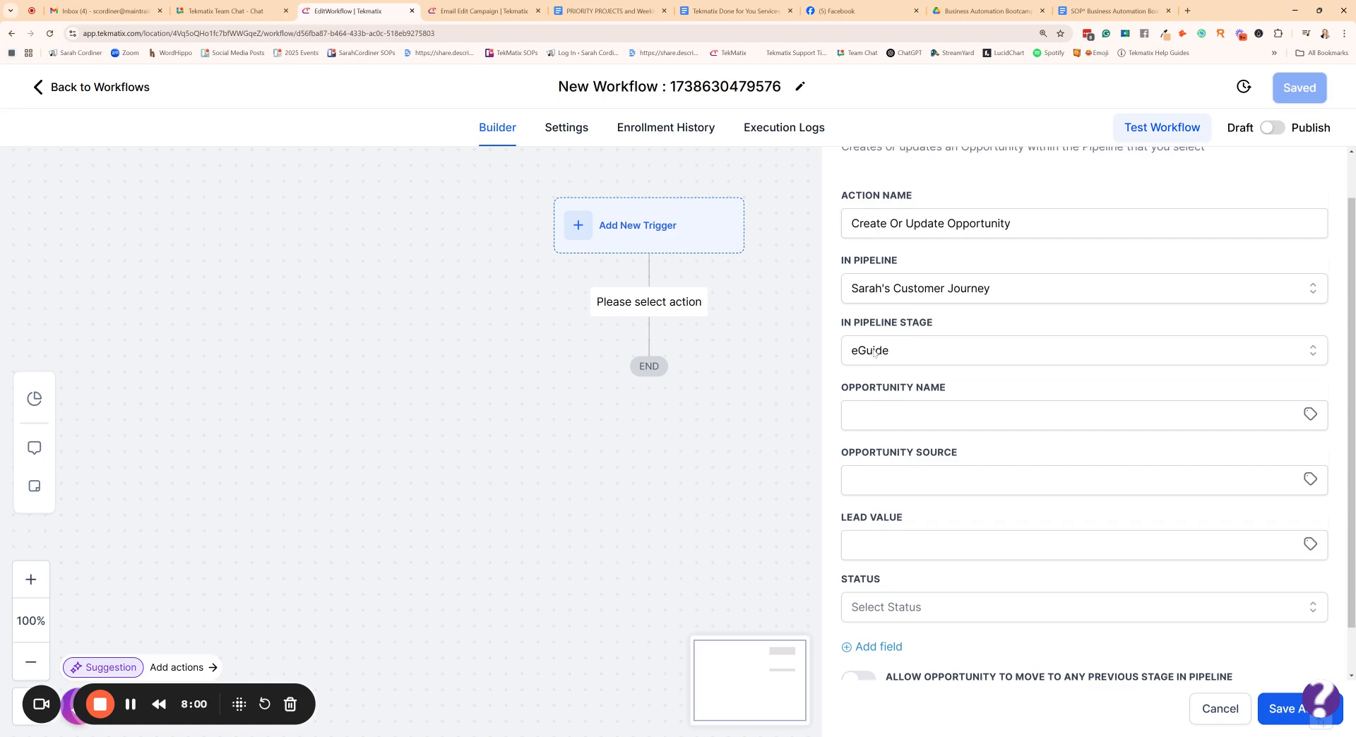
- Fill the opportunity name with the contact's Full Name custom value, {{contact.name}}
click(903, 415)
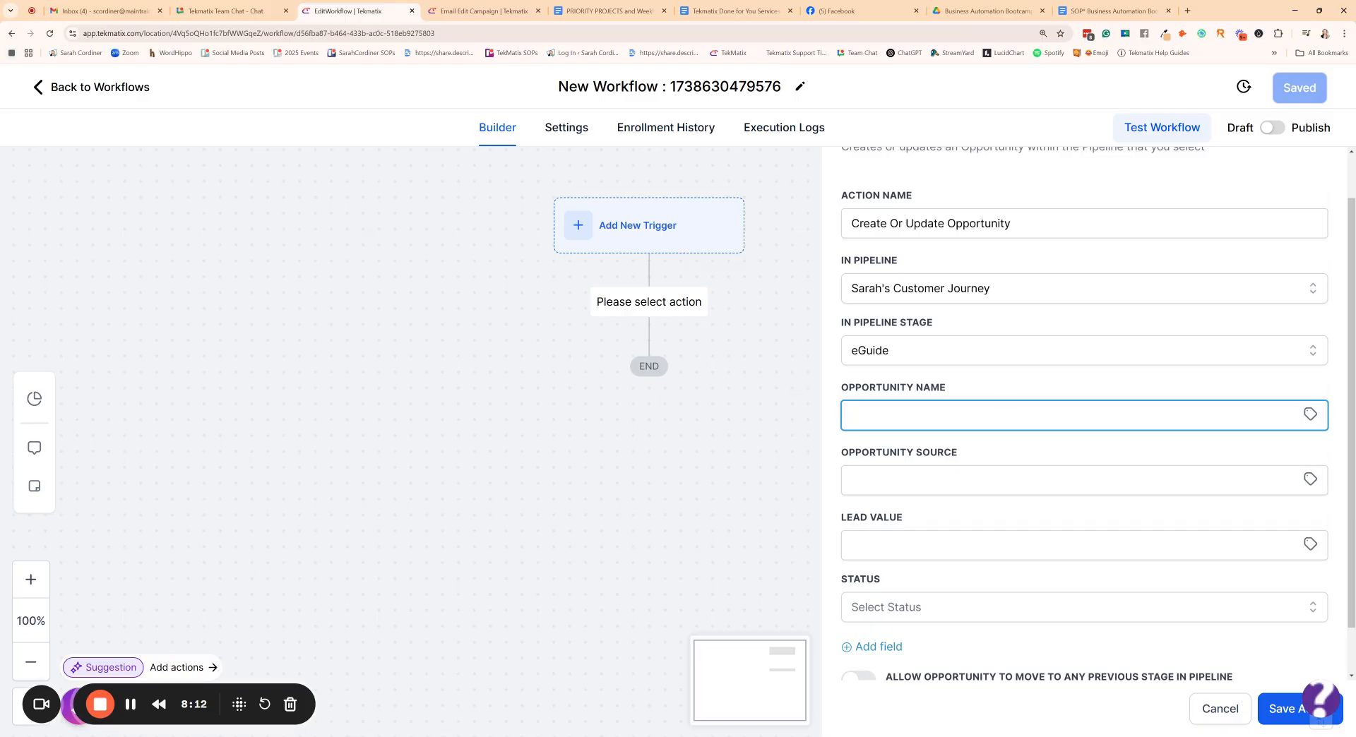
click(1308, 417)
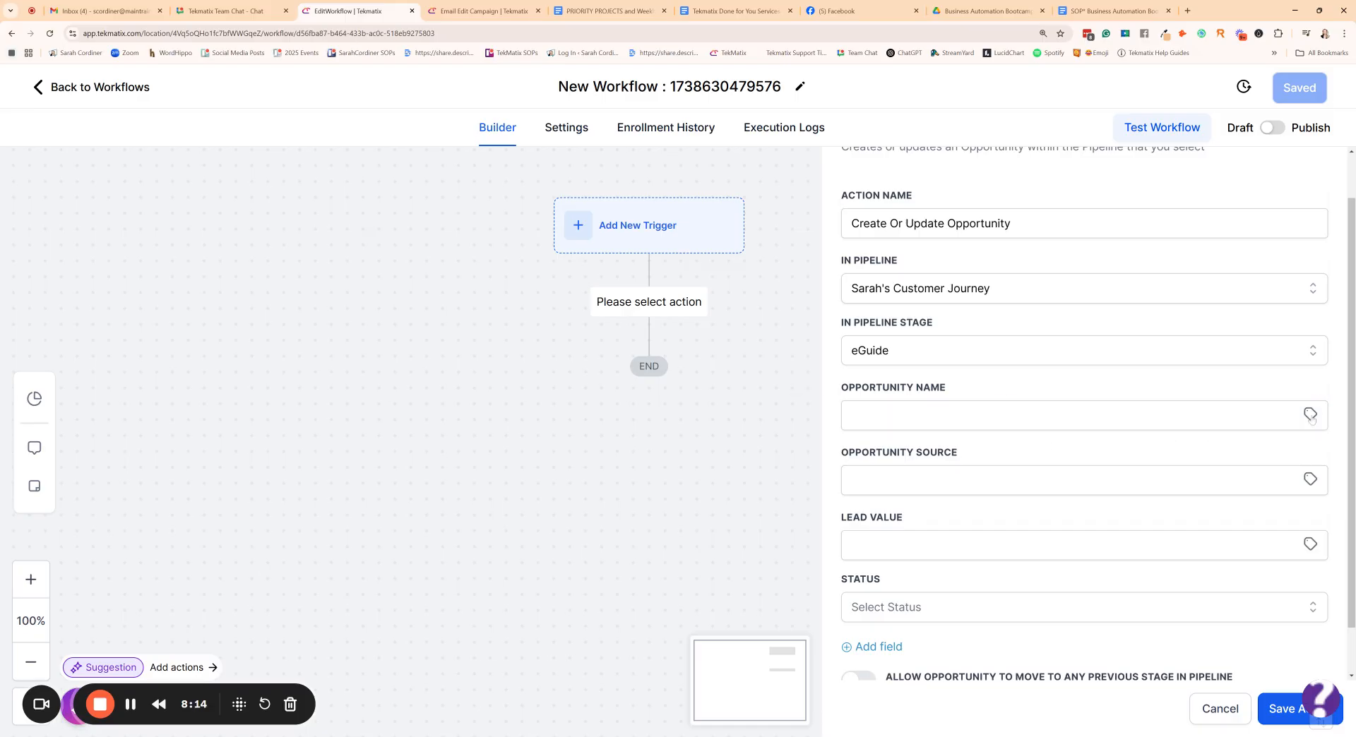
click(1193, 465)
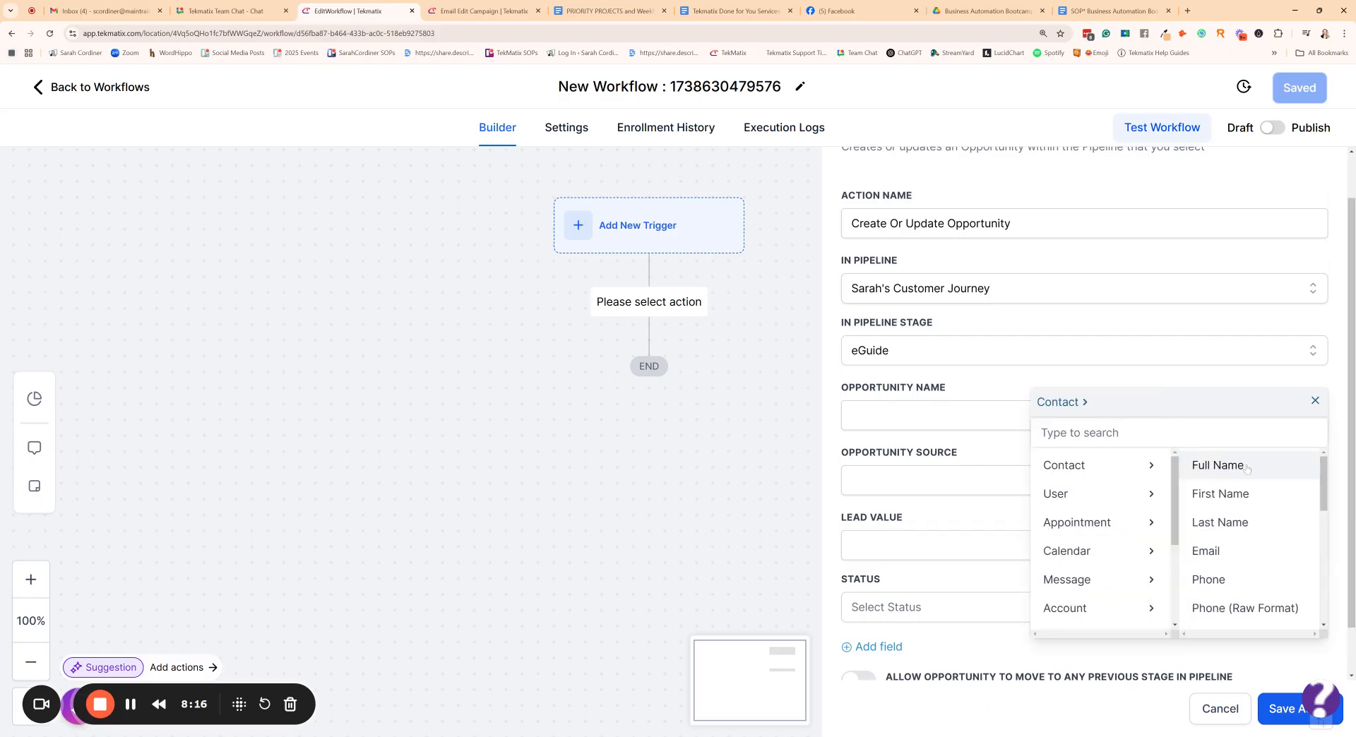
click(1216, 466)
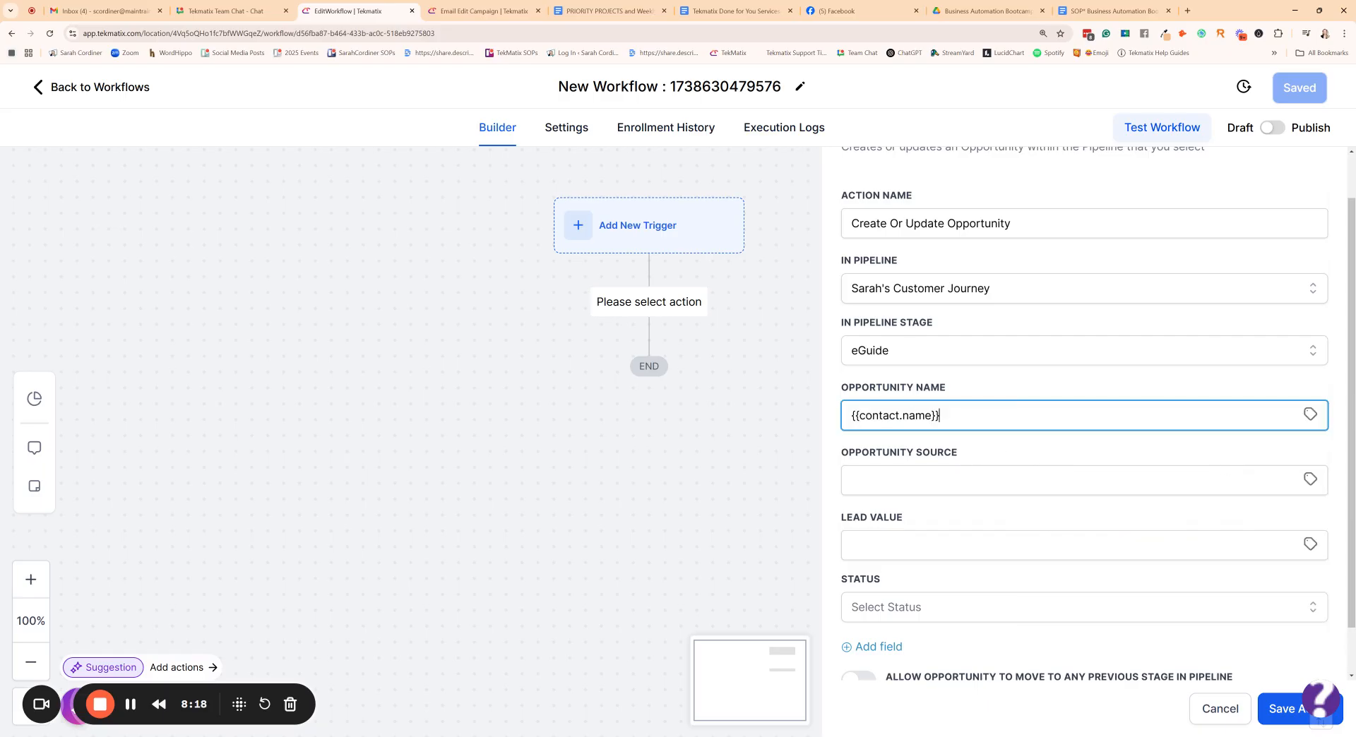
- Fill the opportunity source with the first-attribution URL custom value, {{ contact.attributionSource.url }}
click(1084, 480)
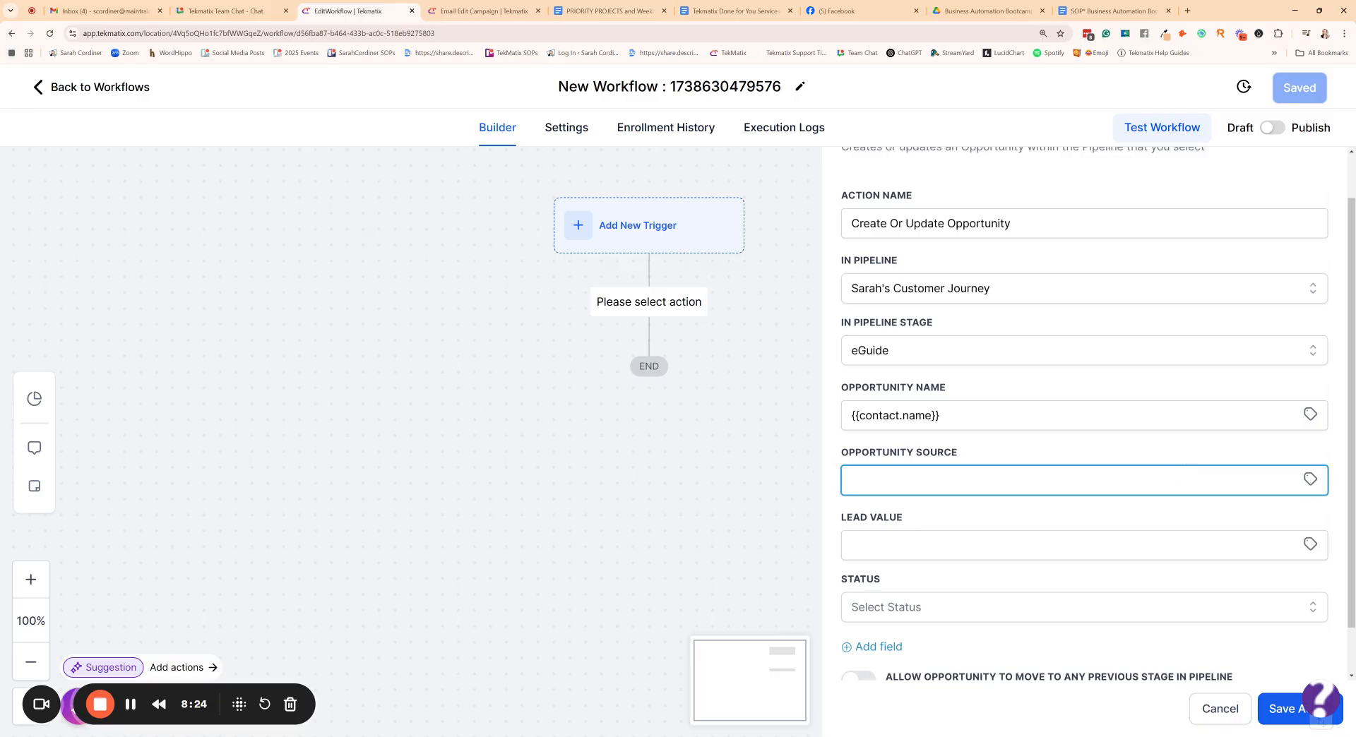
click(1311, 484)
scroll(1266, 542, down, 2)
scroll(1266, 542, down, 4)
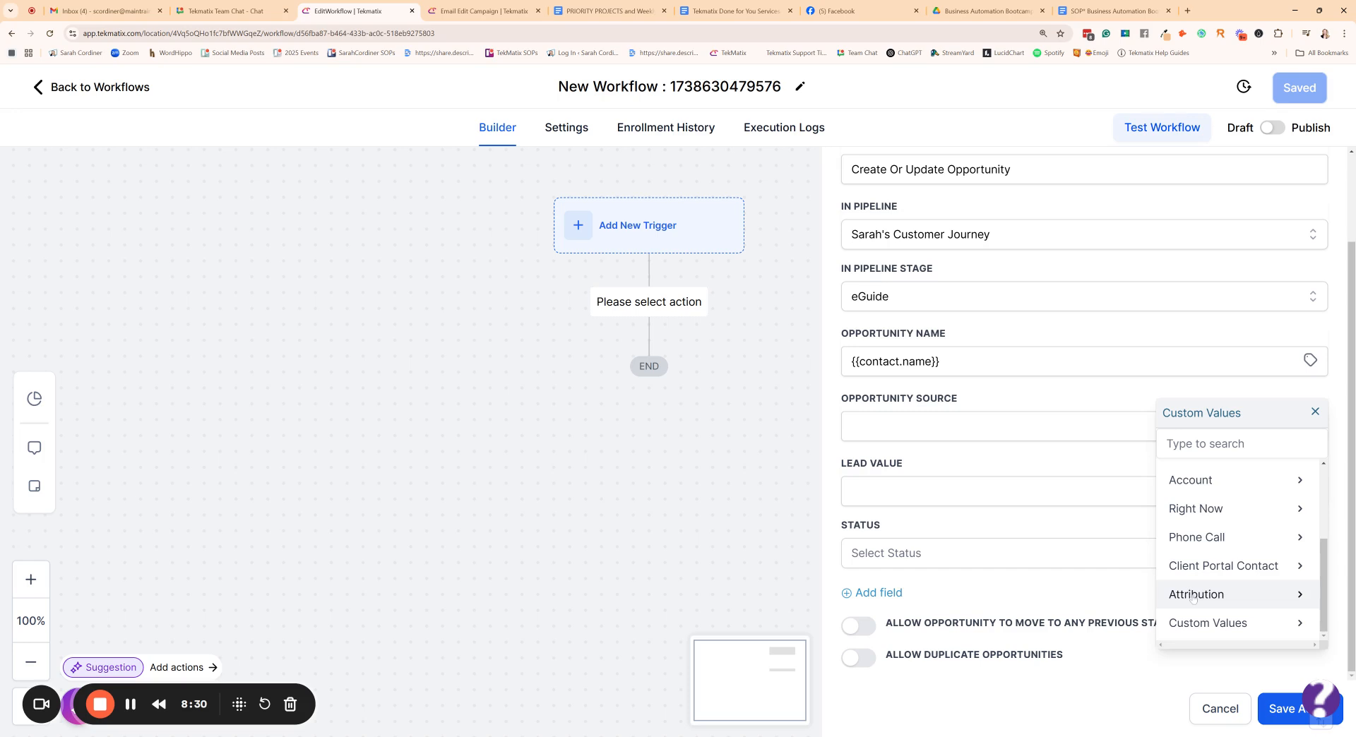
click(1190, 597)
click(1237, 476)
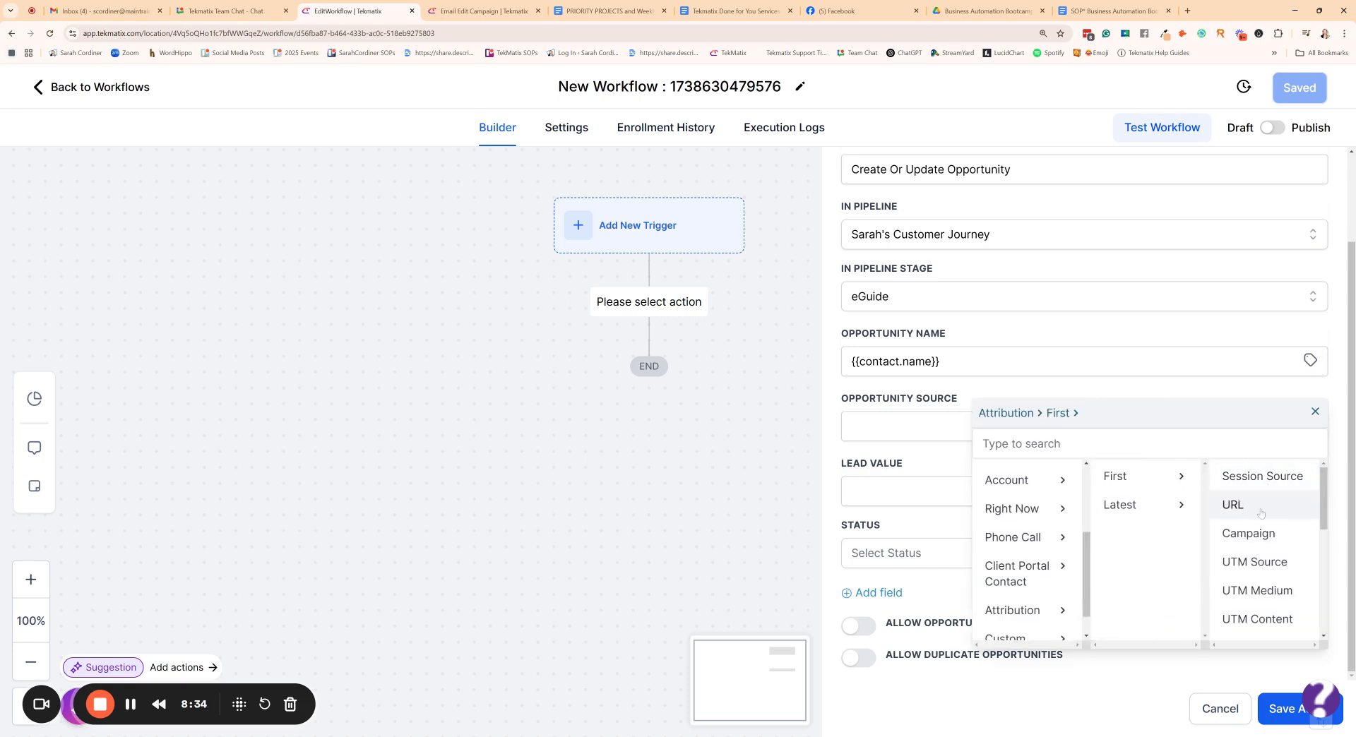
click(1261, 505)
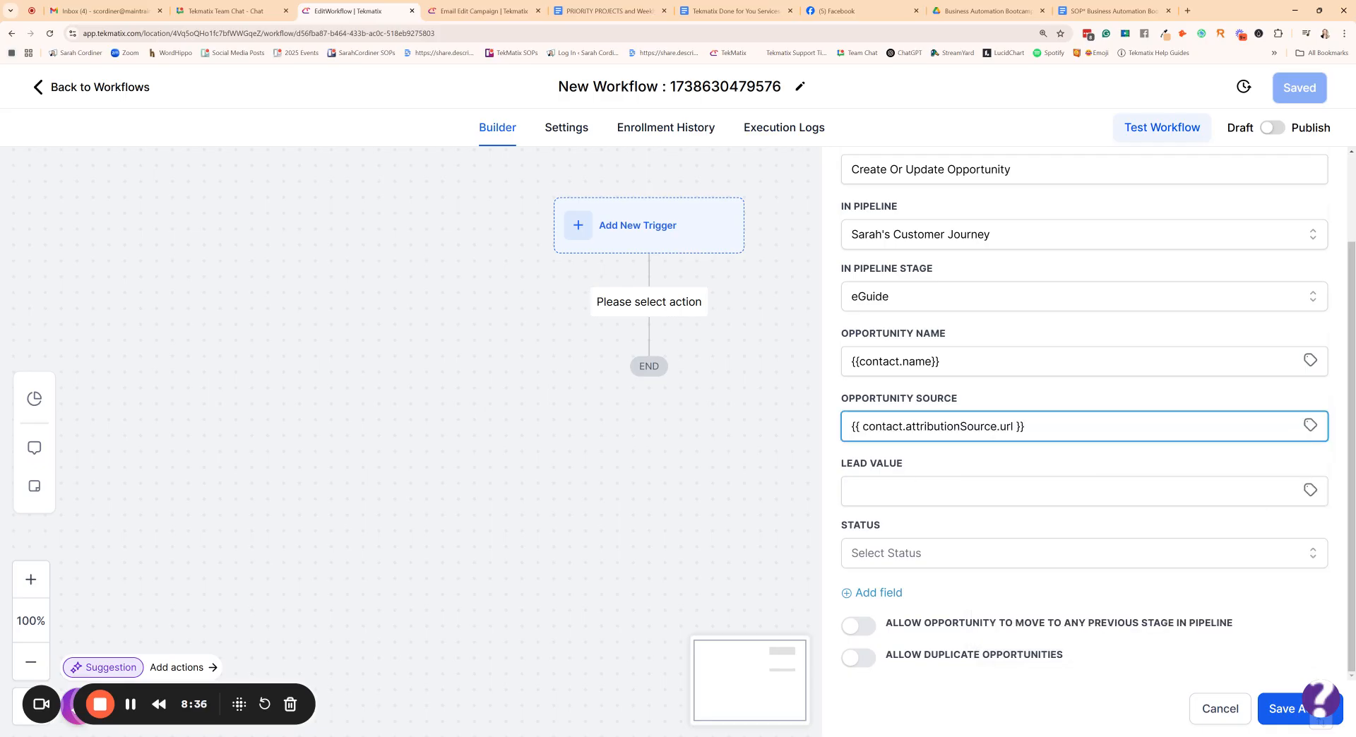
- Enter 11 as the opportunity's lead value
click(1083, 492)
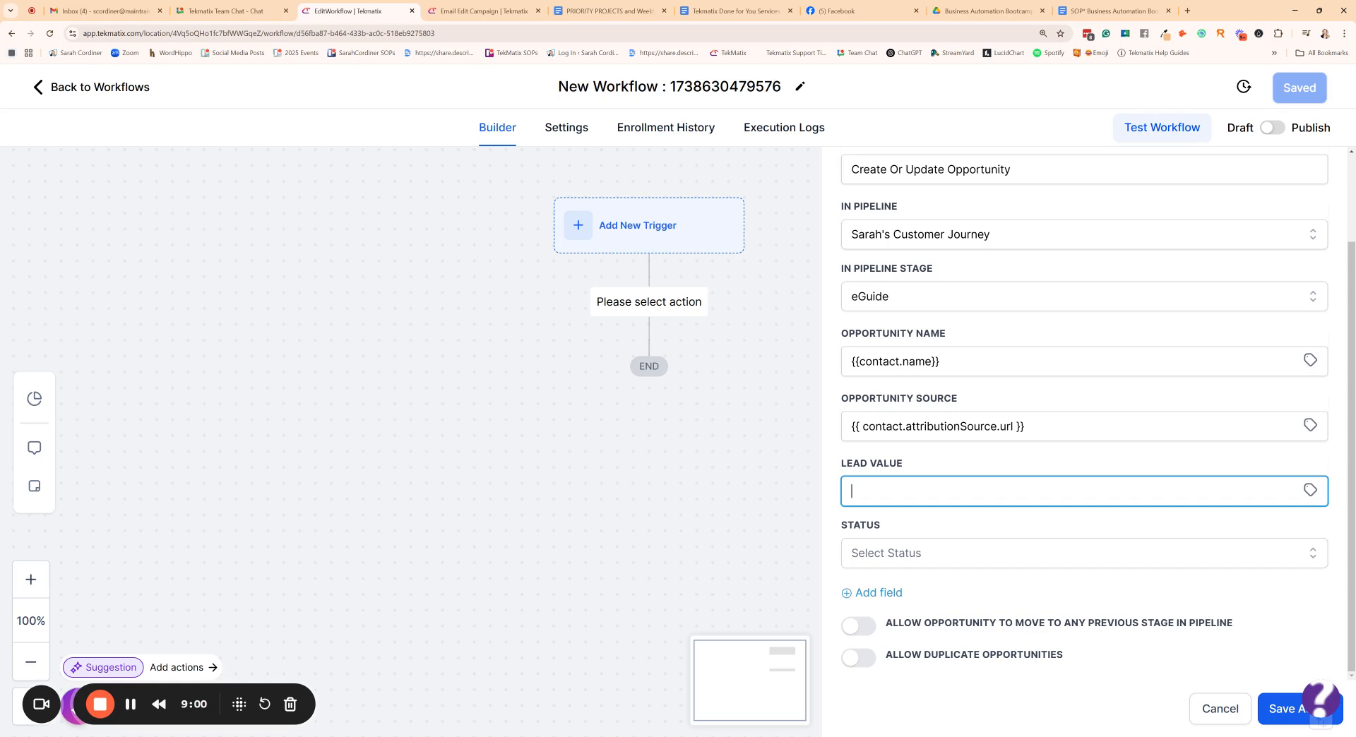
text(1000)
key(shift+Left)
key(shift+Left)
key(shift+Left)
key(shift+Left)
key(BackSpace)
text(11)
click(923, 475)
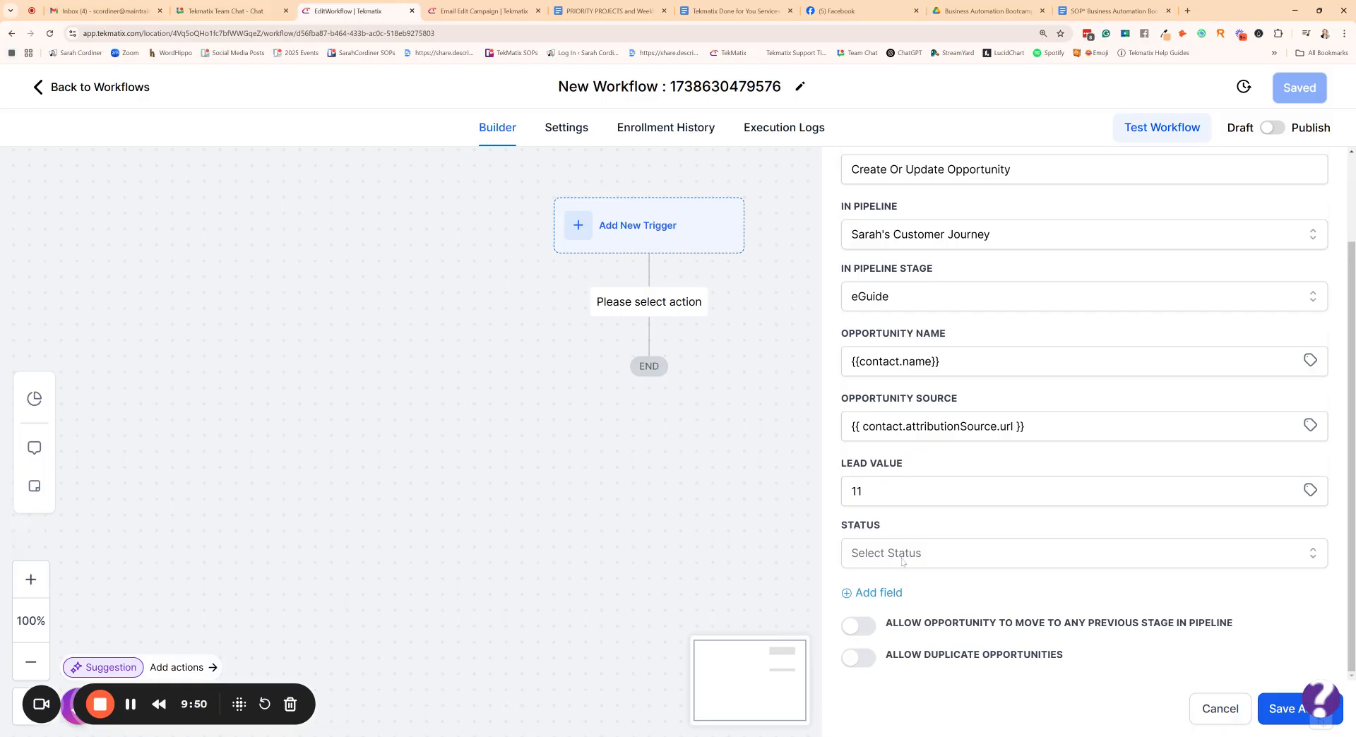
- Set the opportunity status to won and save the action
drag(888, 521, 843, 529)
click(901, 523)
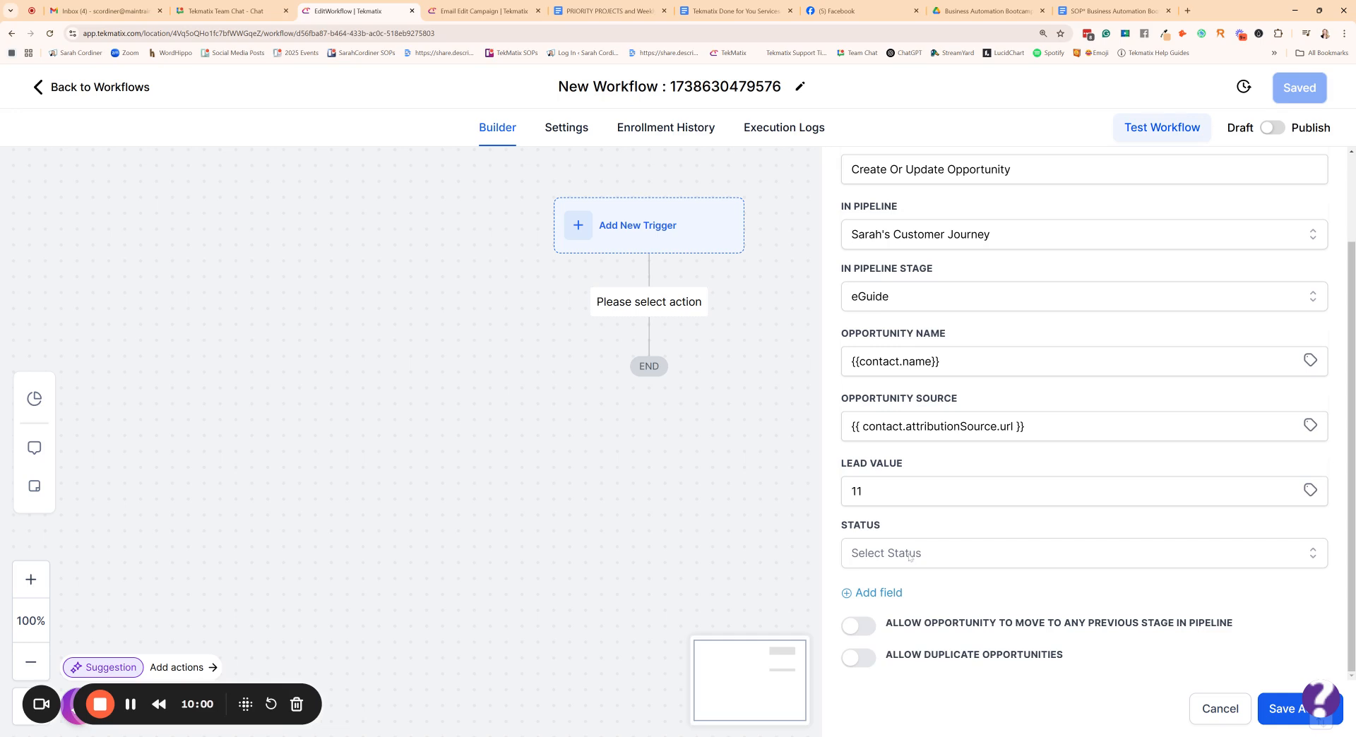
click(909, 555)
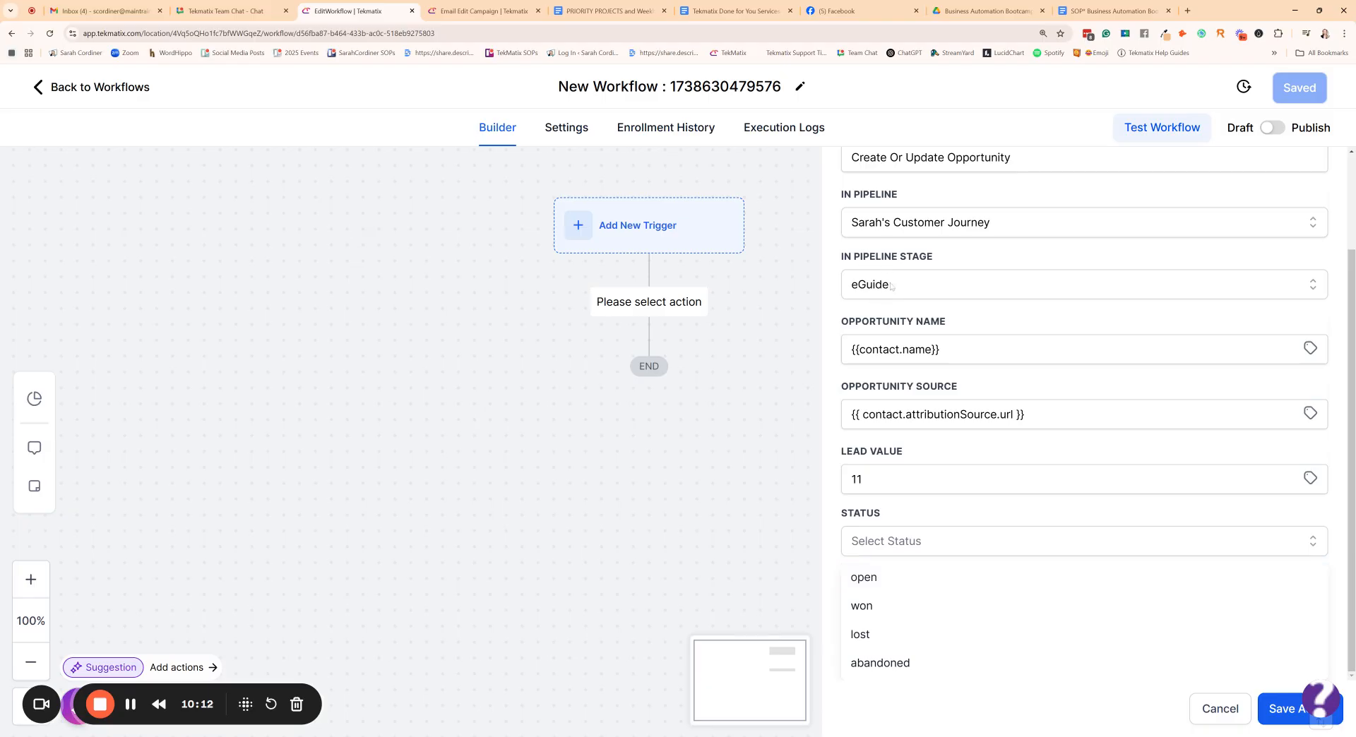
click(870, 610)
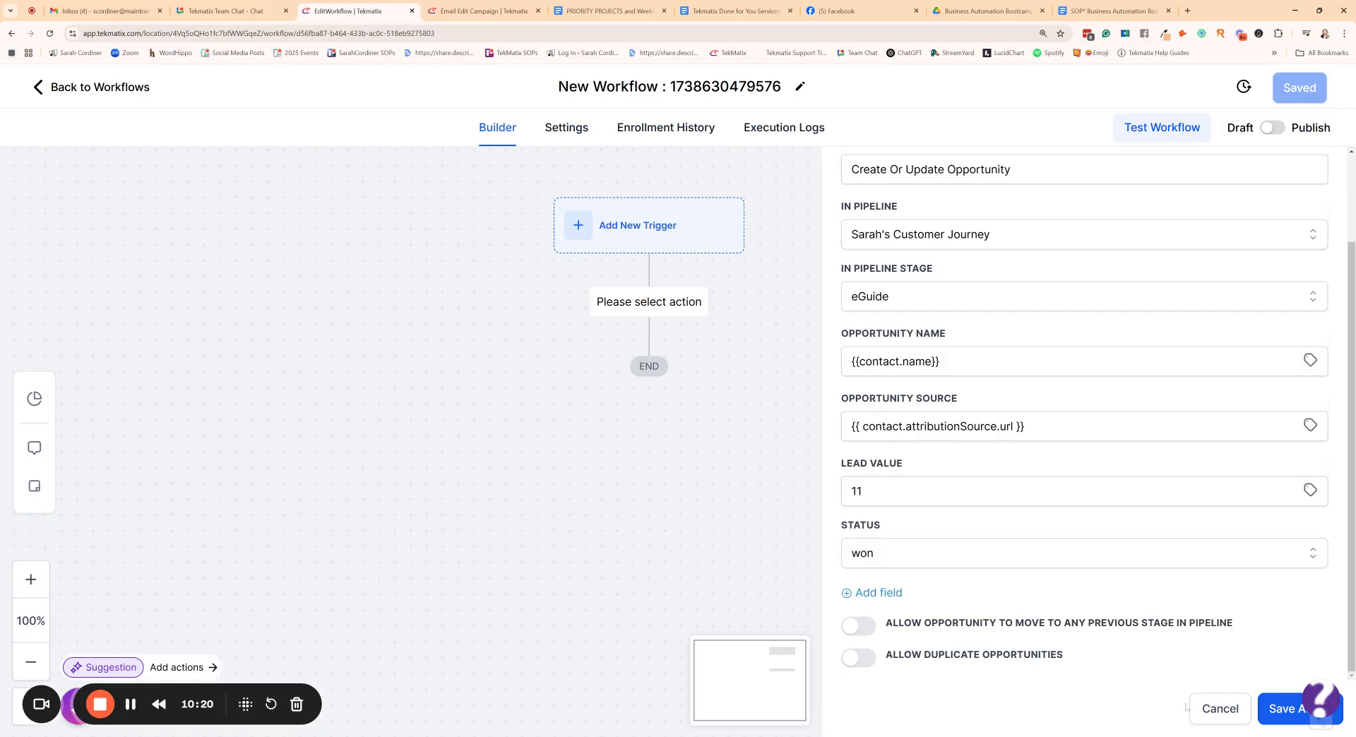
click(1274, 709)
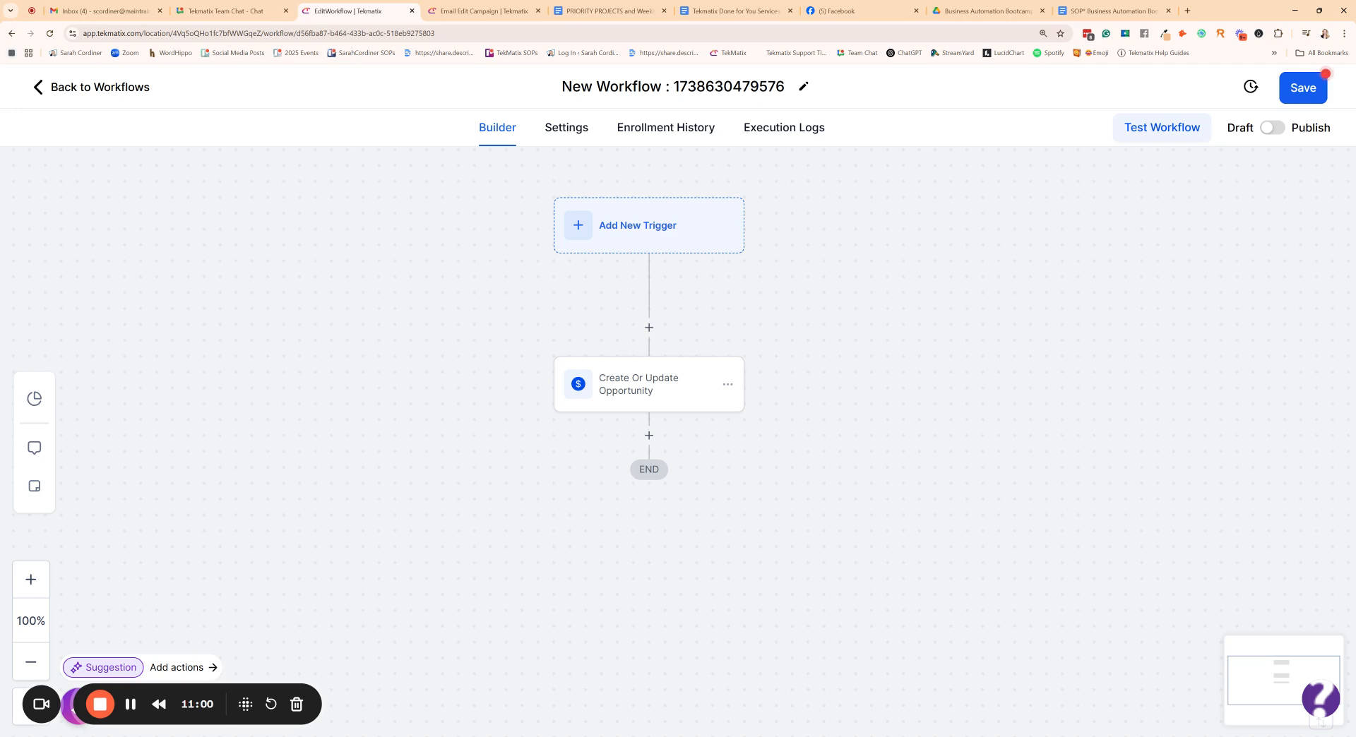
- Leave the workflow builder for the workflow list, discarding the unsaved changes
click(79, 92)
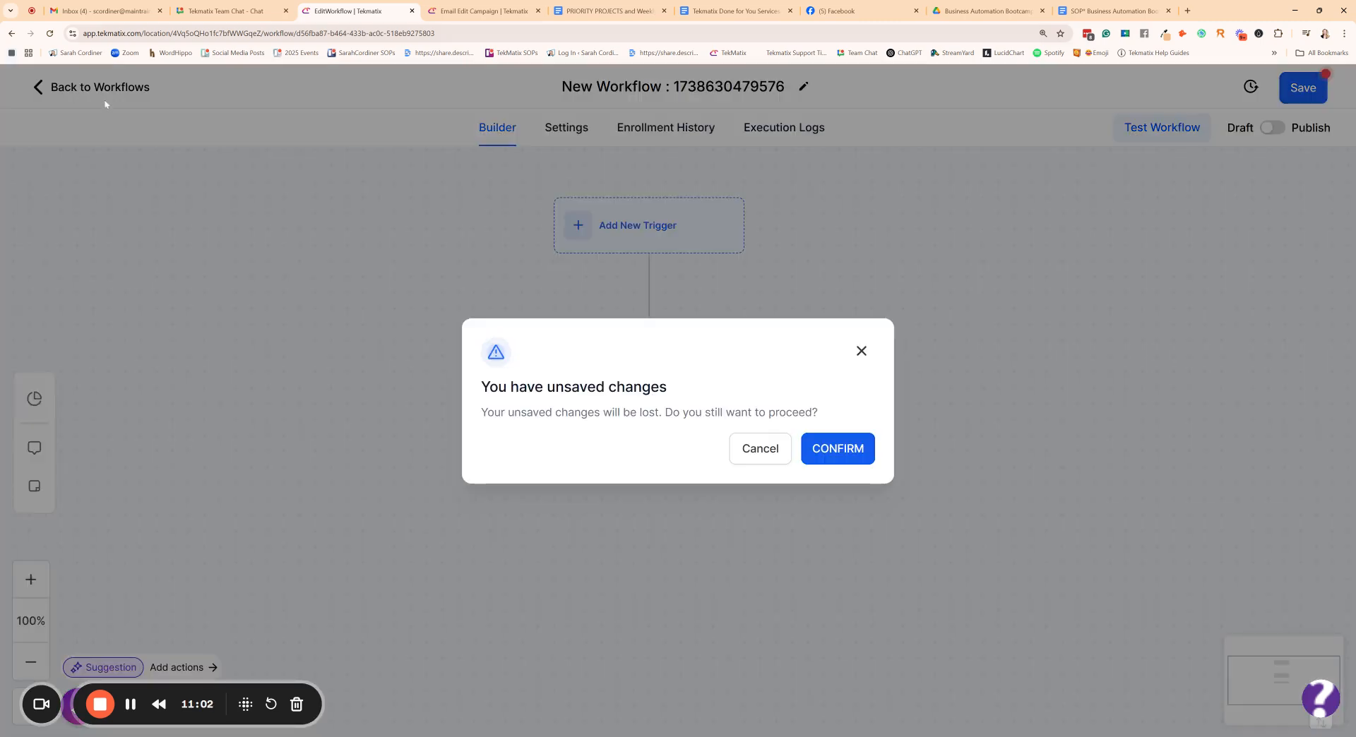
click(764, 453)
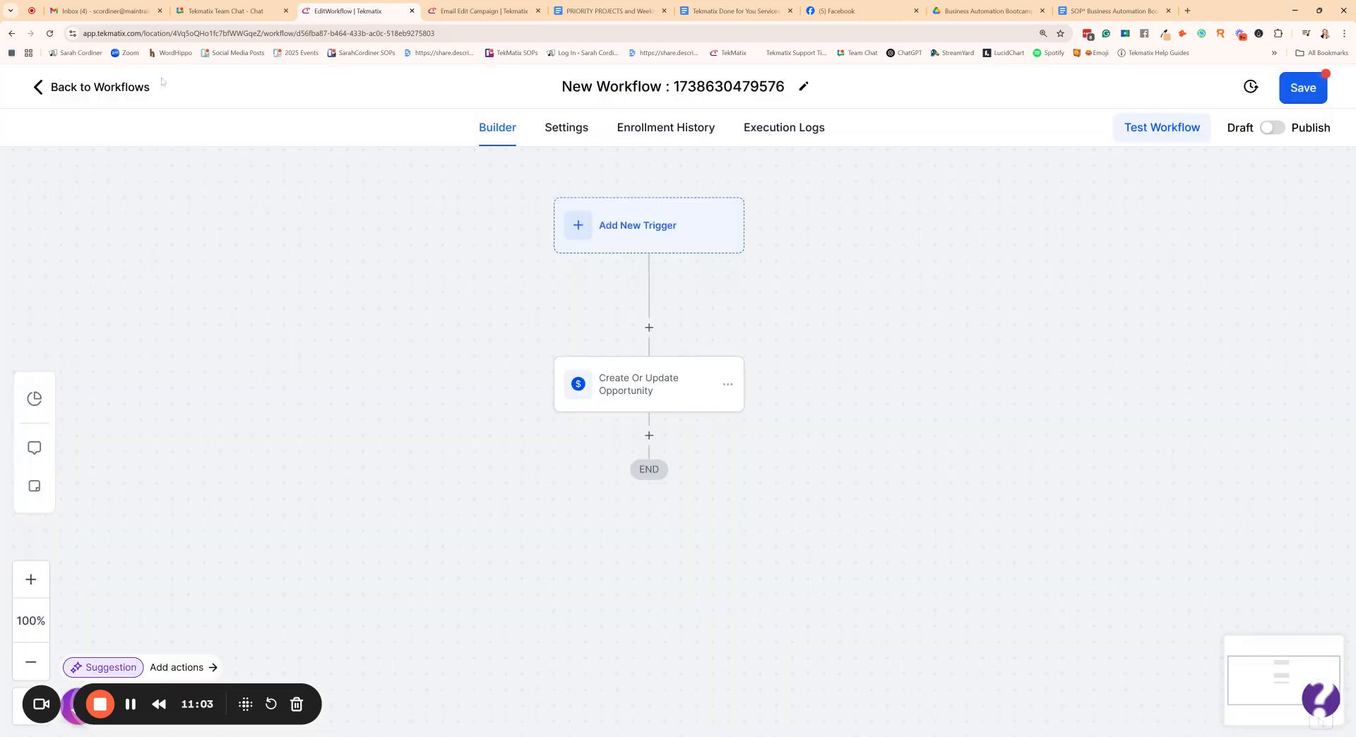
click(101, 86)
click(837, 452)
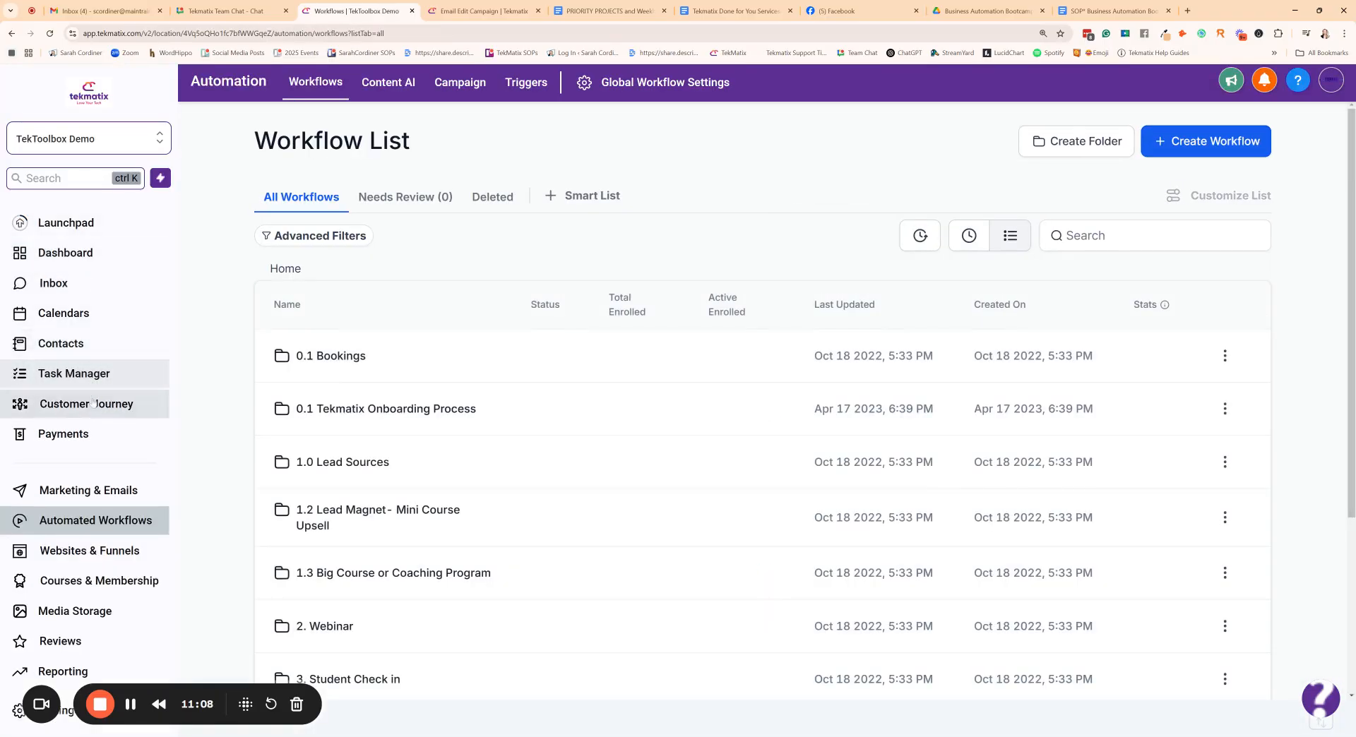
- Open the Customer Journey opportunities board and try to switch to the account owner's Customer Journey pipeline
click(93, 403)
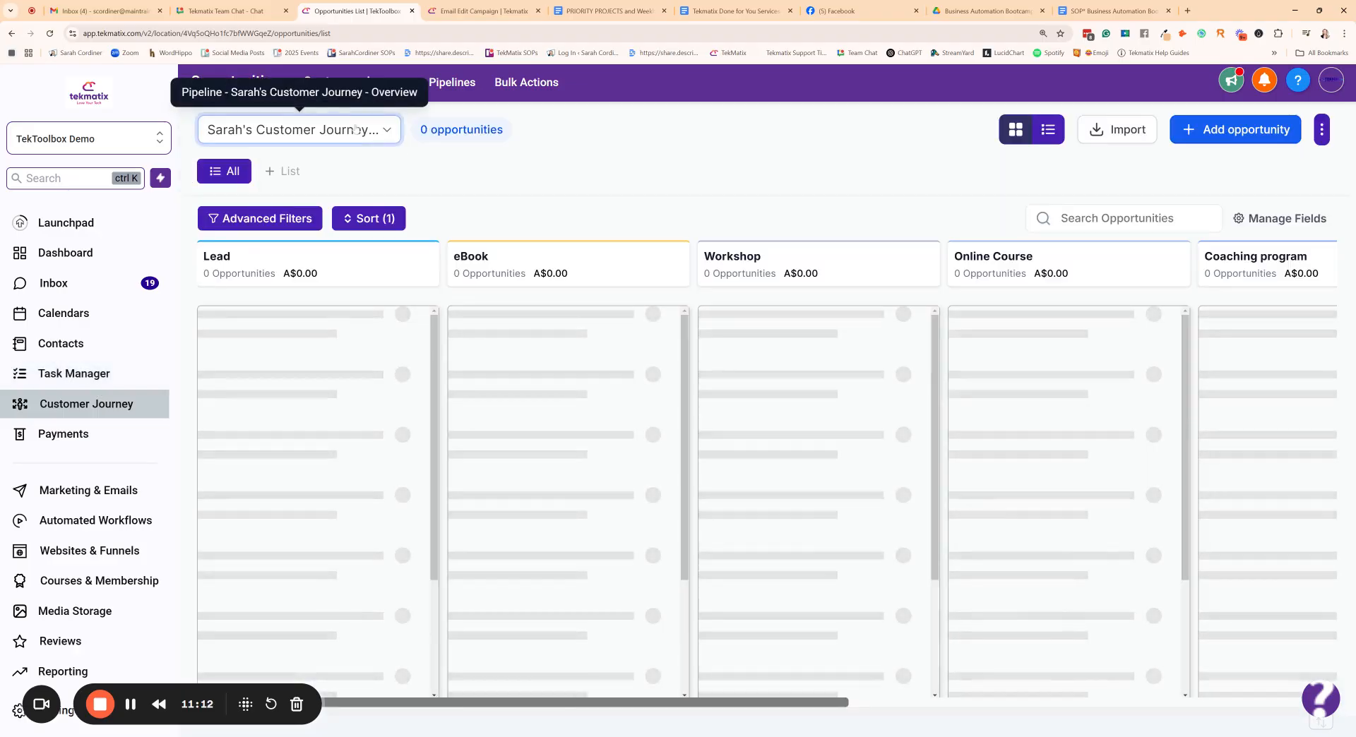
click(296, 129)
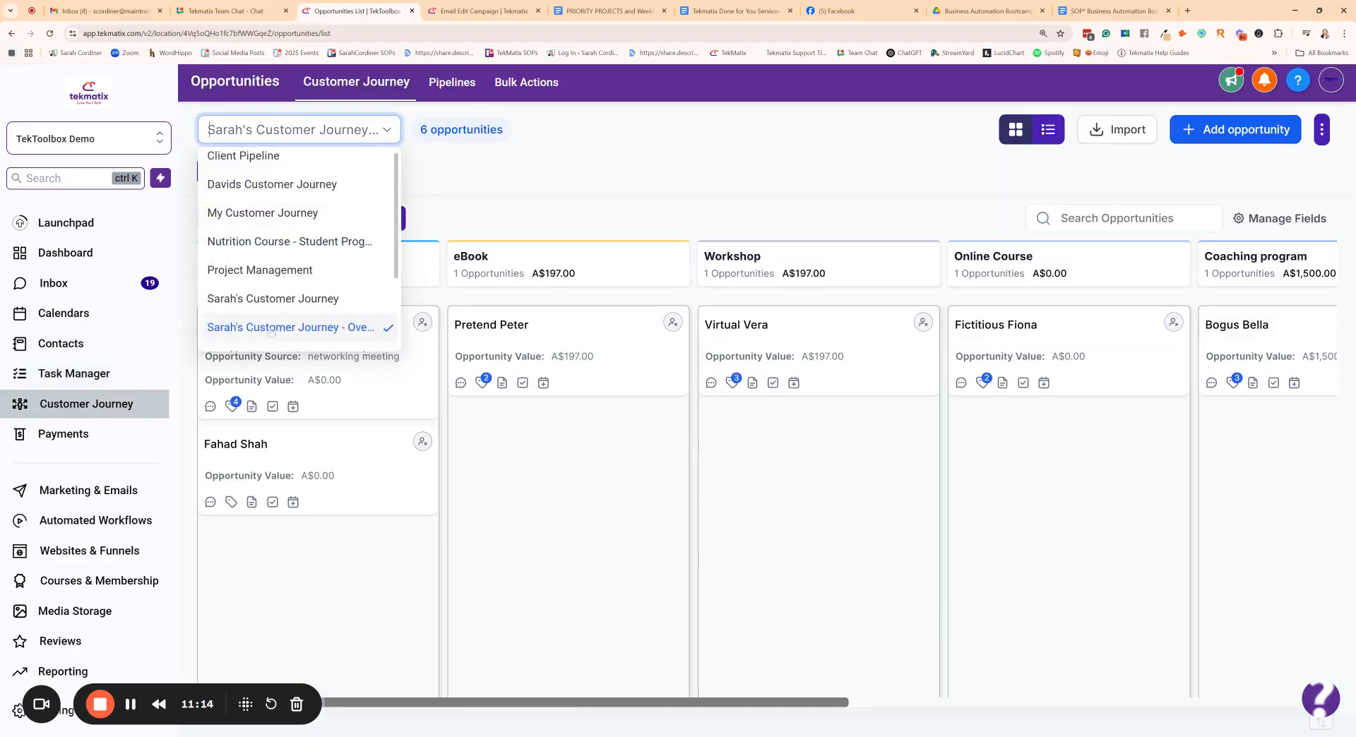
click(303, 298)
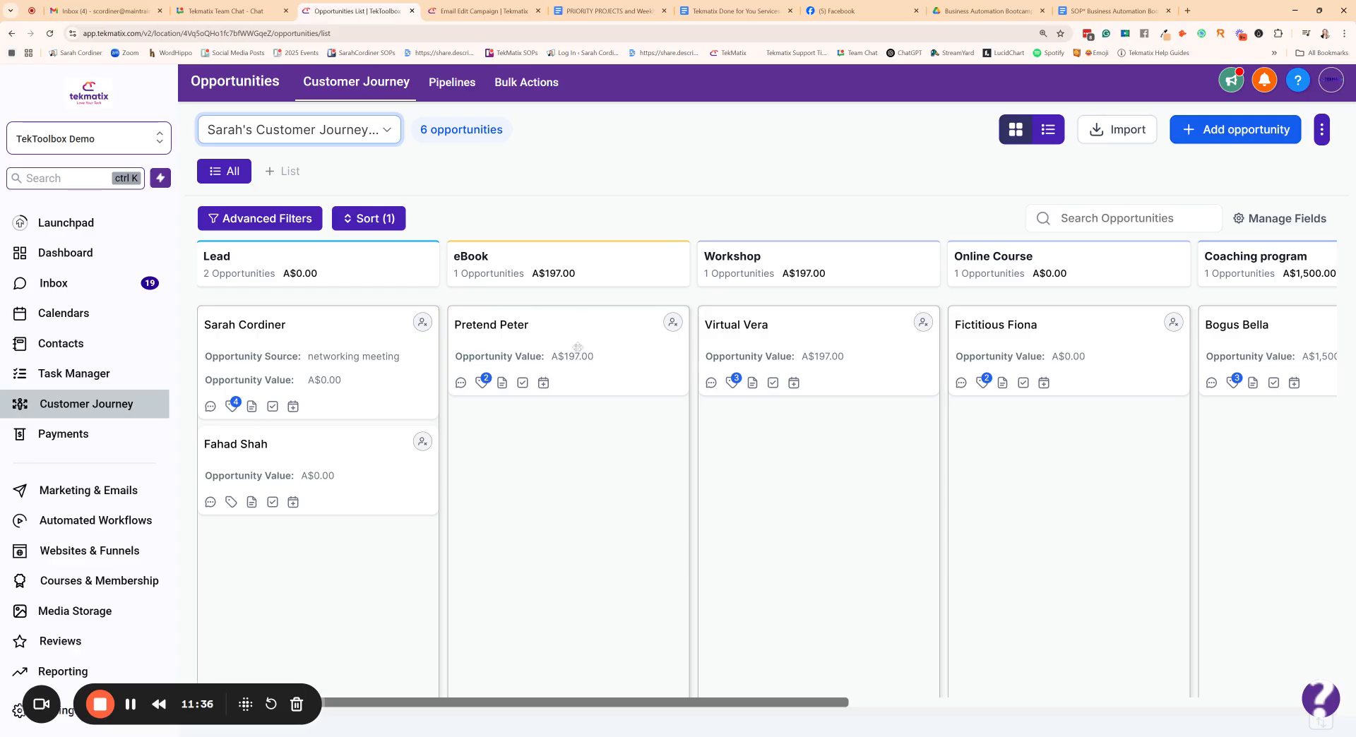
- Review the full details of the opportunity in the eBook stage and close them
click(521, 325)
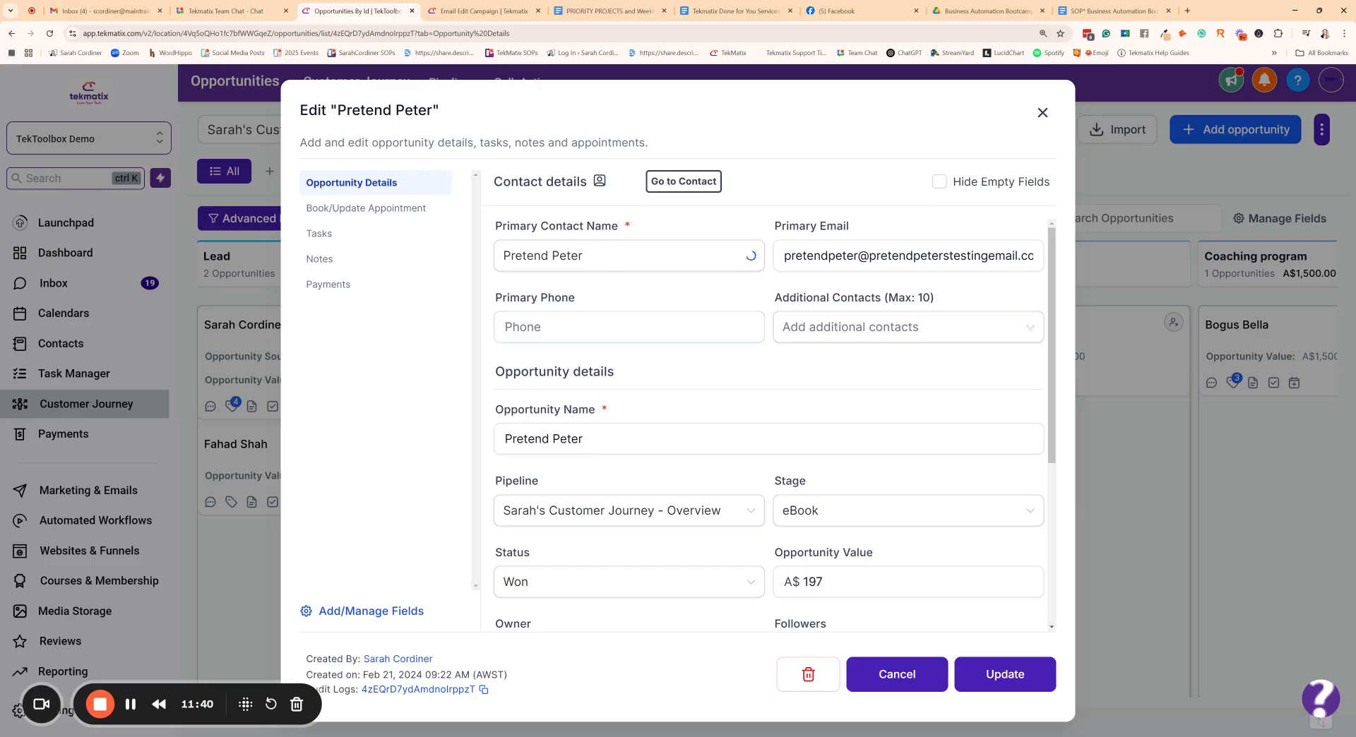
scroll(639, 381, down, 5)
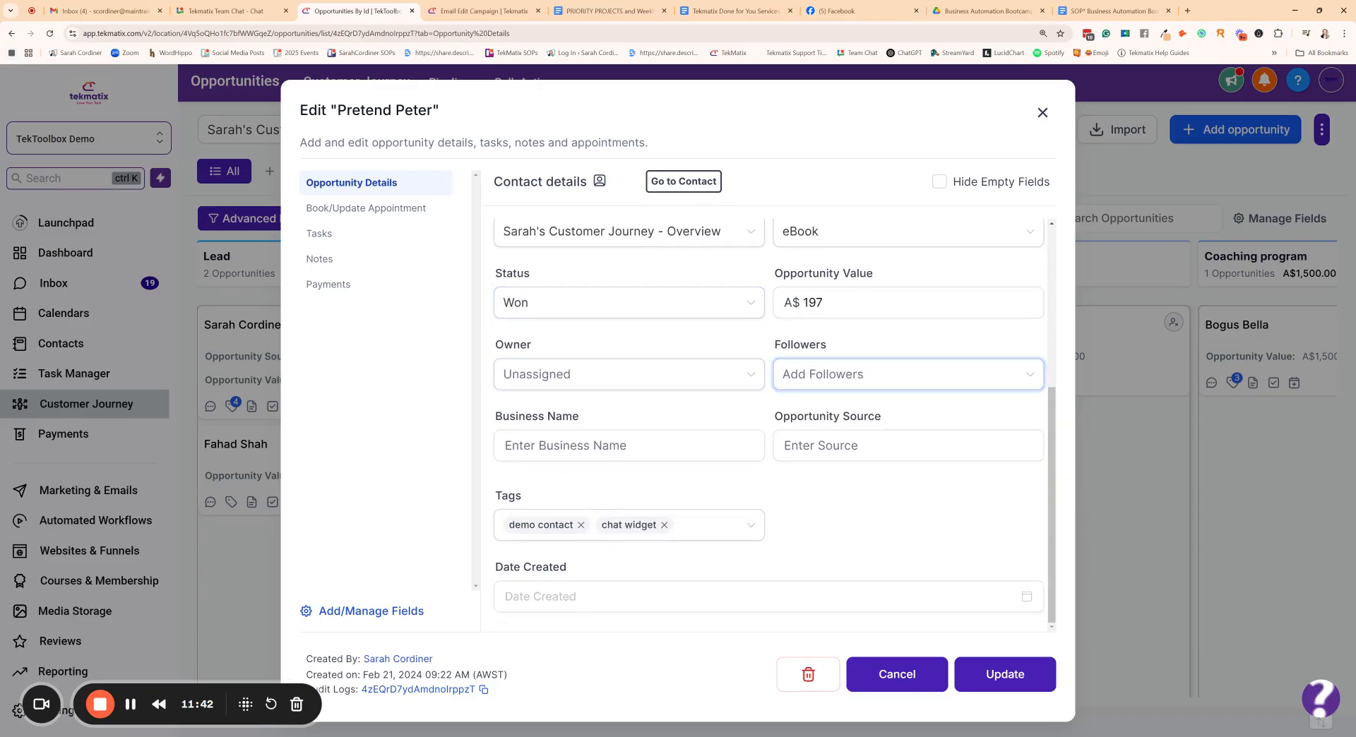
scroll(771, 475, up, 5)
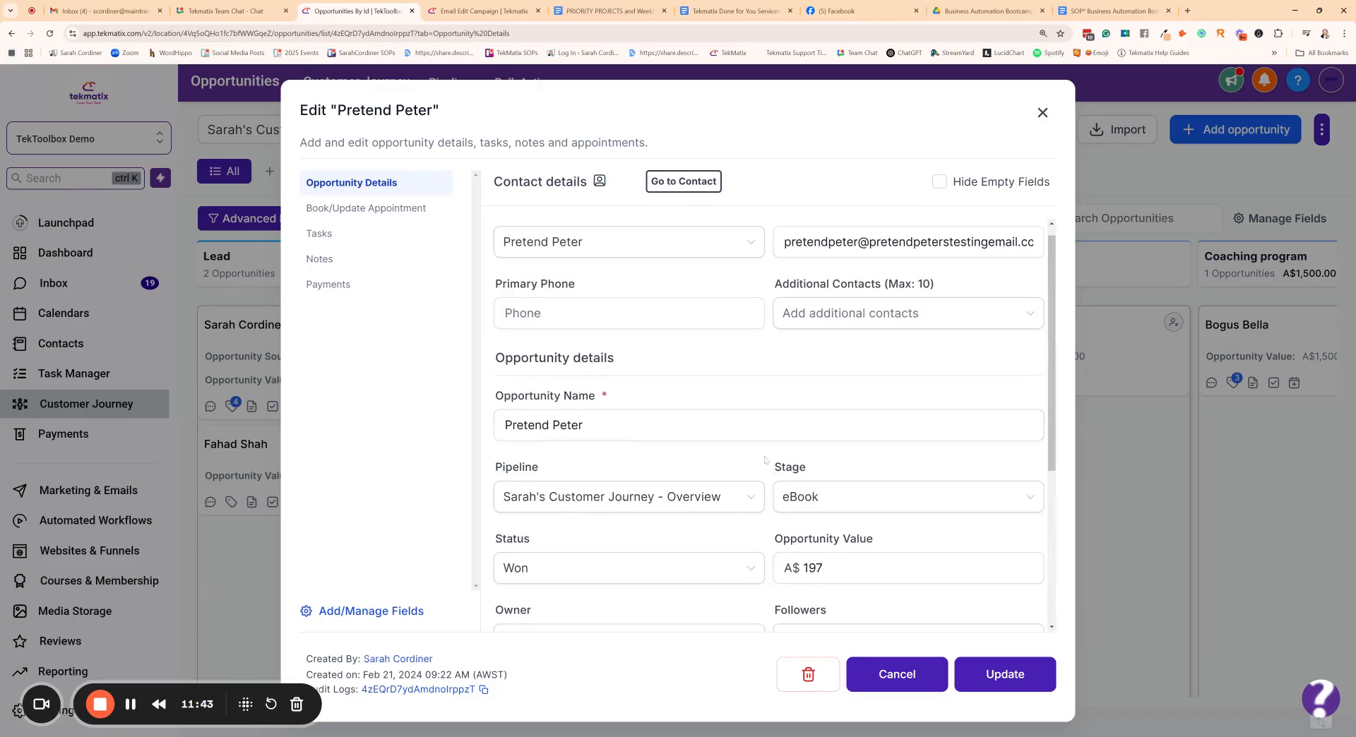
click(1042, 113)
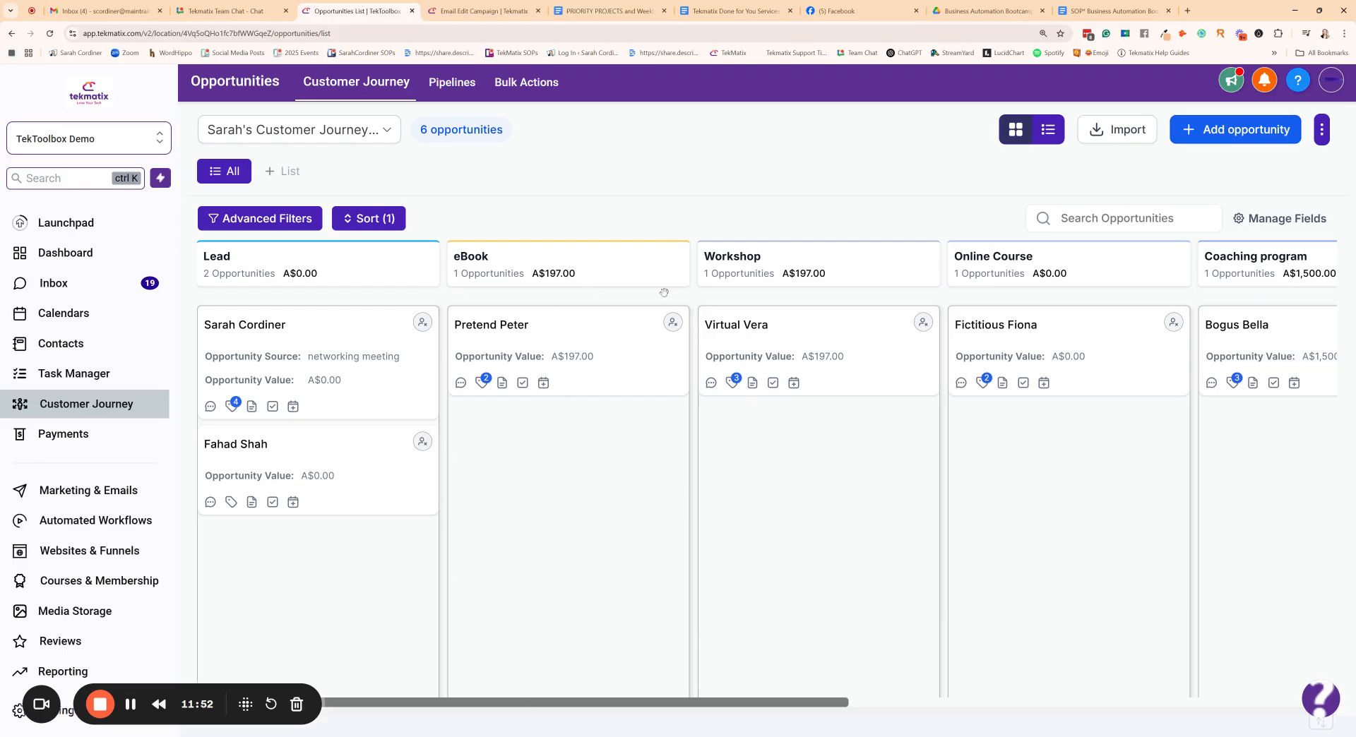
- Move the opportunity in the eBook stage to Workshop and on to the Online Course stage of the pipeline
drag(576, 337, 798, 332)
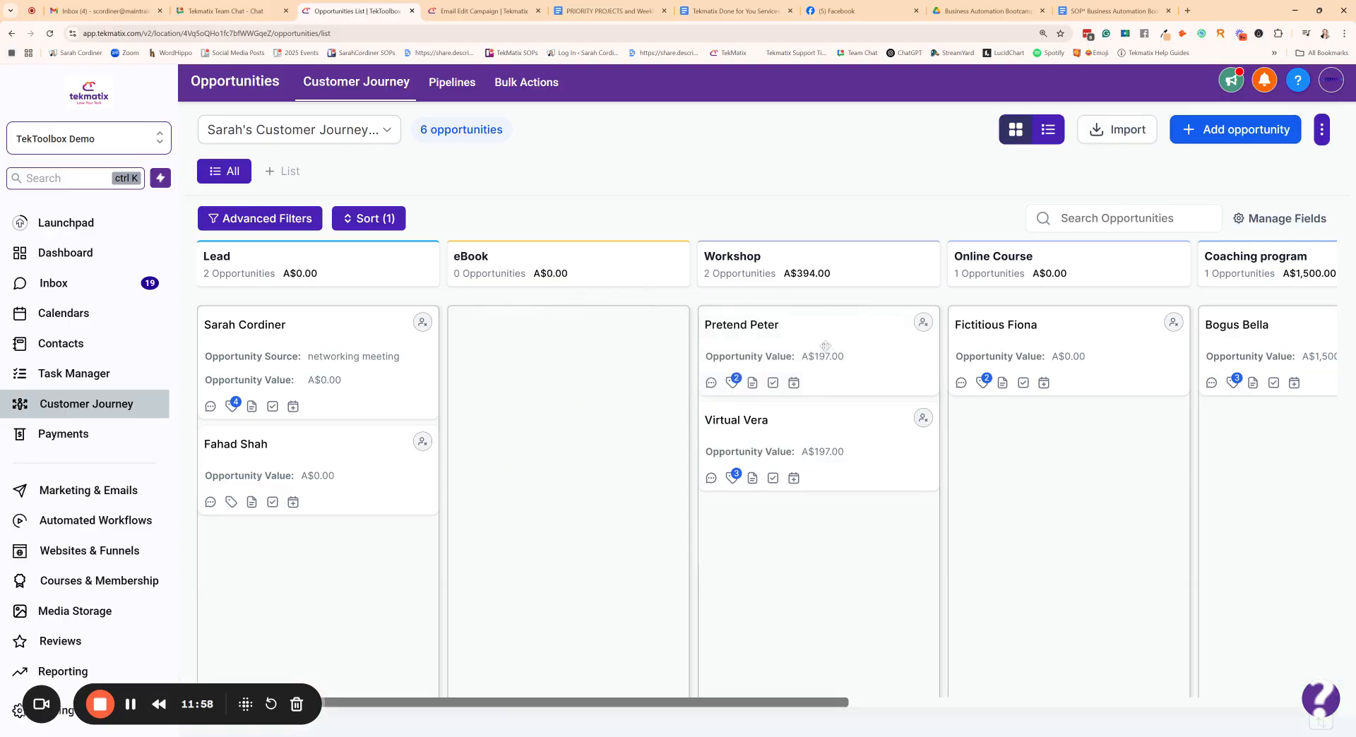
drag(824, 345, 1027, 332)
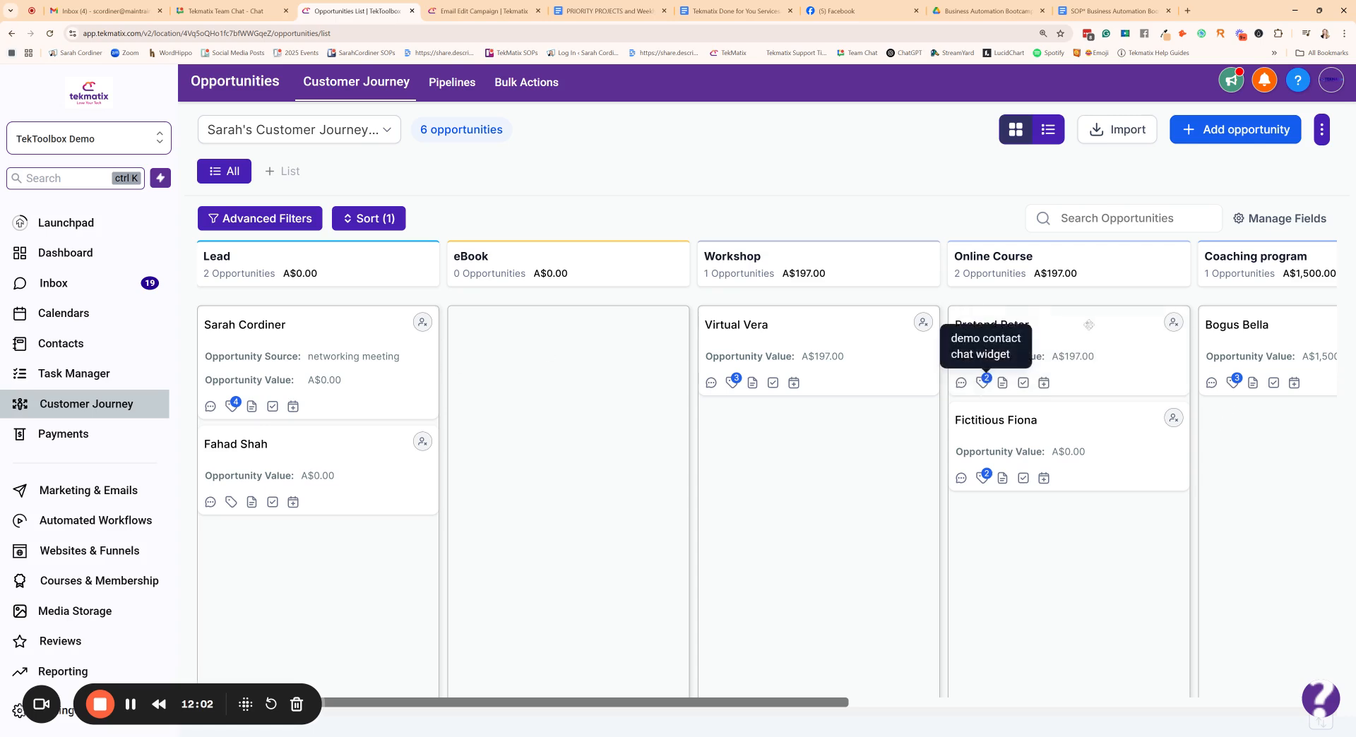
drag(1049, 328, 1018, 350)
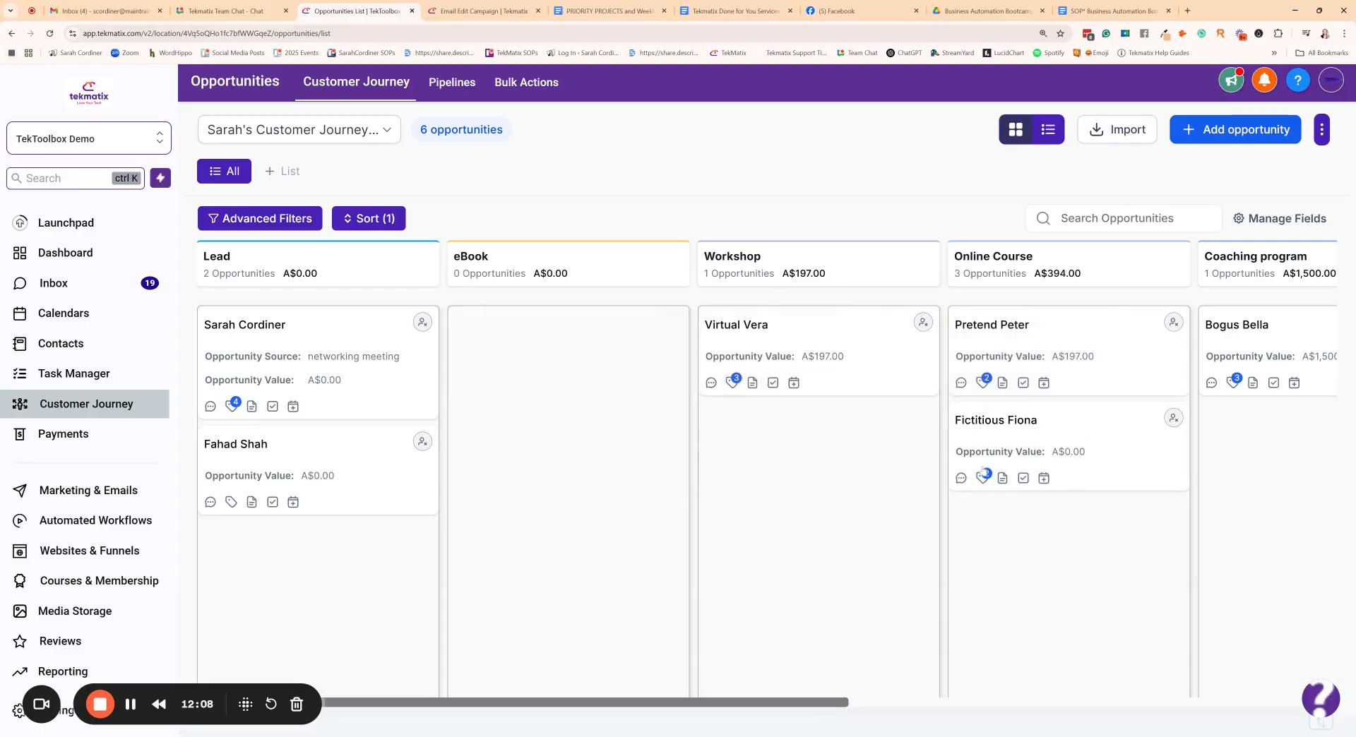
- Examine the pipeline board's remaining stages beyond Online Course and return to the Lead stage
drag(836, 699, 836, 622)
drag(846, 701, 1095, 701)
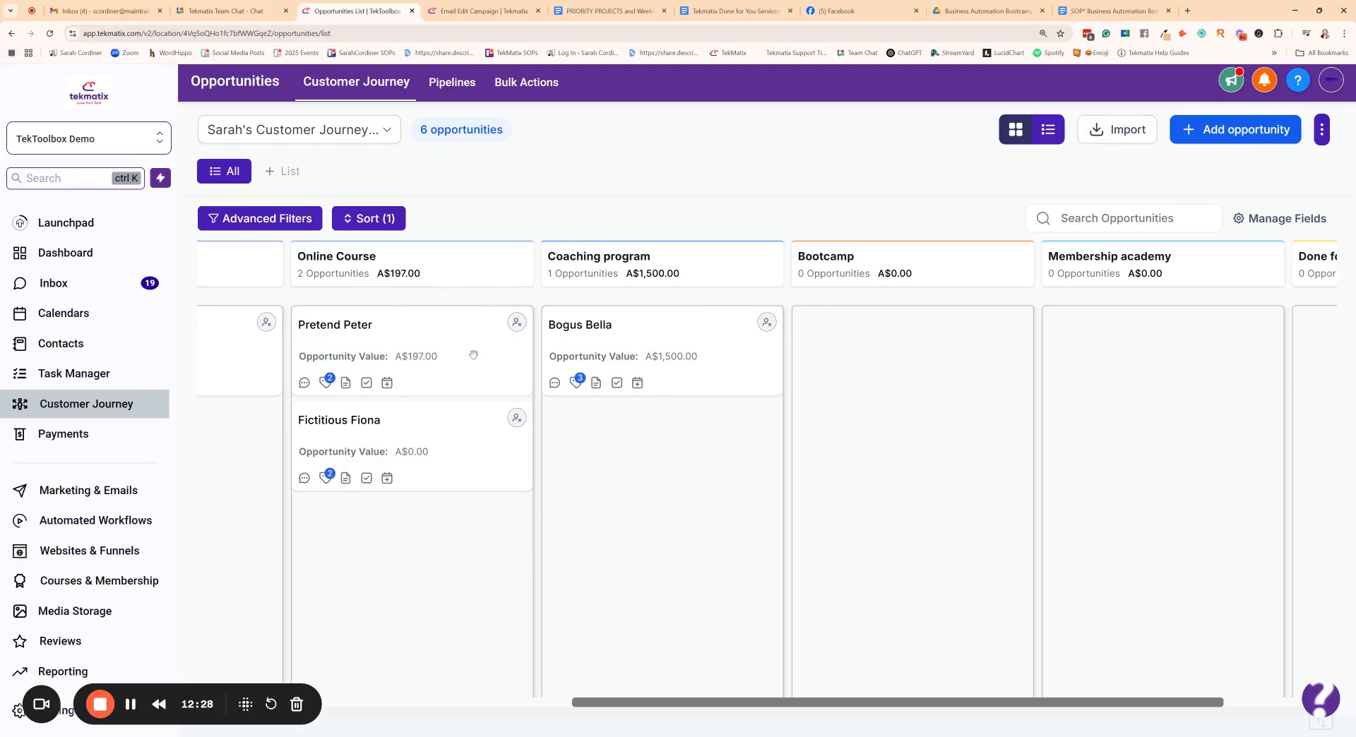
drag(610, 700, 234, 700)
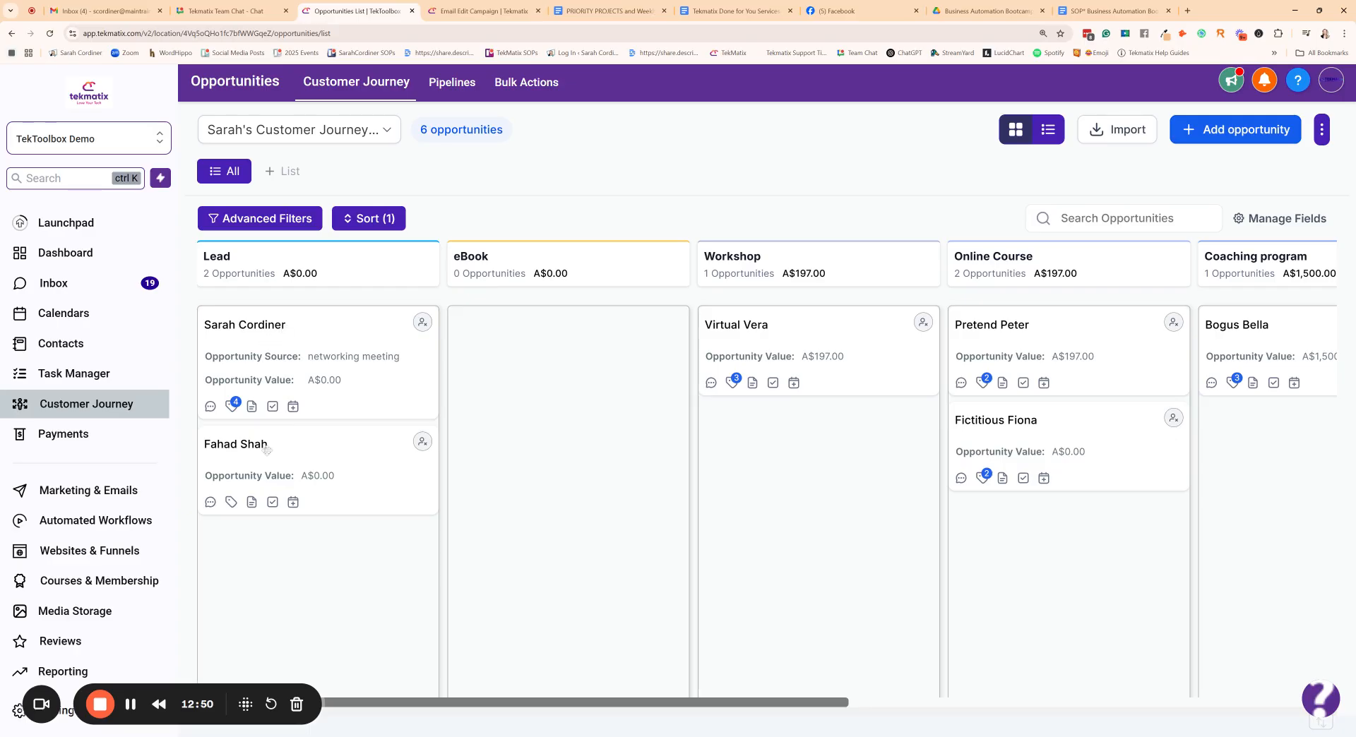
drag(308, 337, 342, 332)
drag(490, 706, 233, 424)
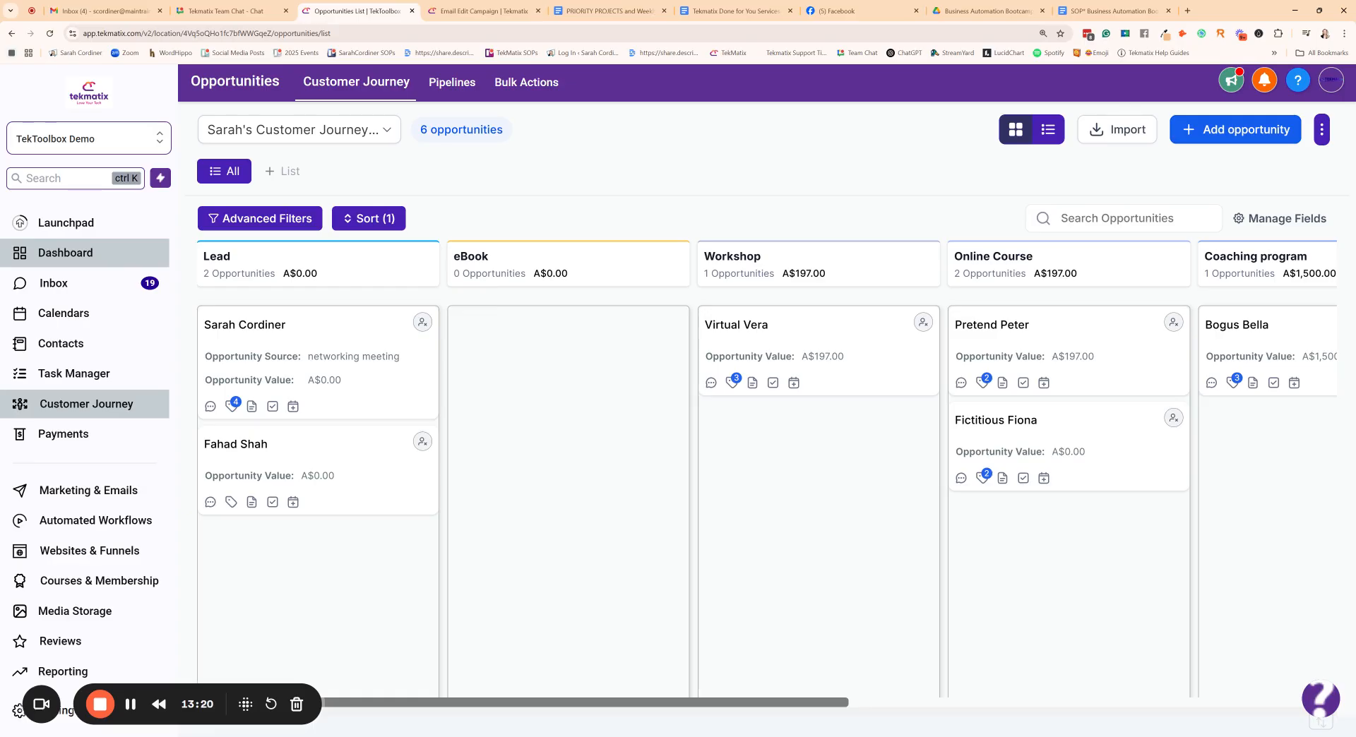
- Open the platform's help library and search its articles for "opportunities"
click(1320, 703)
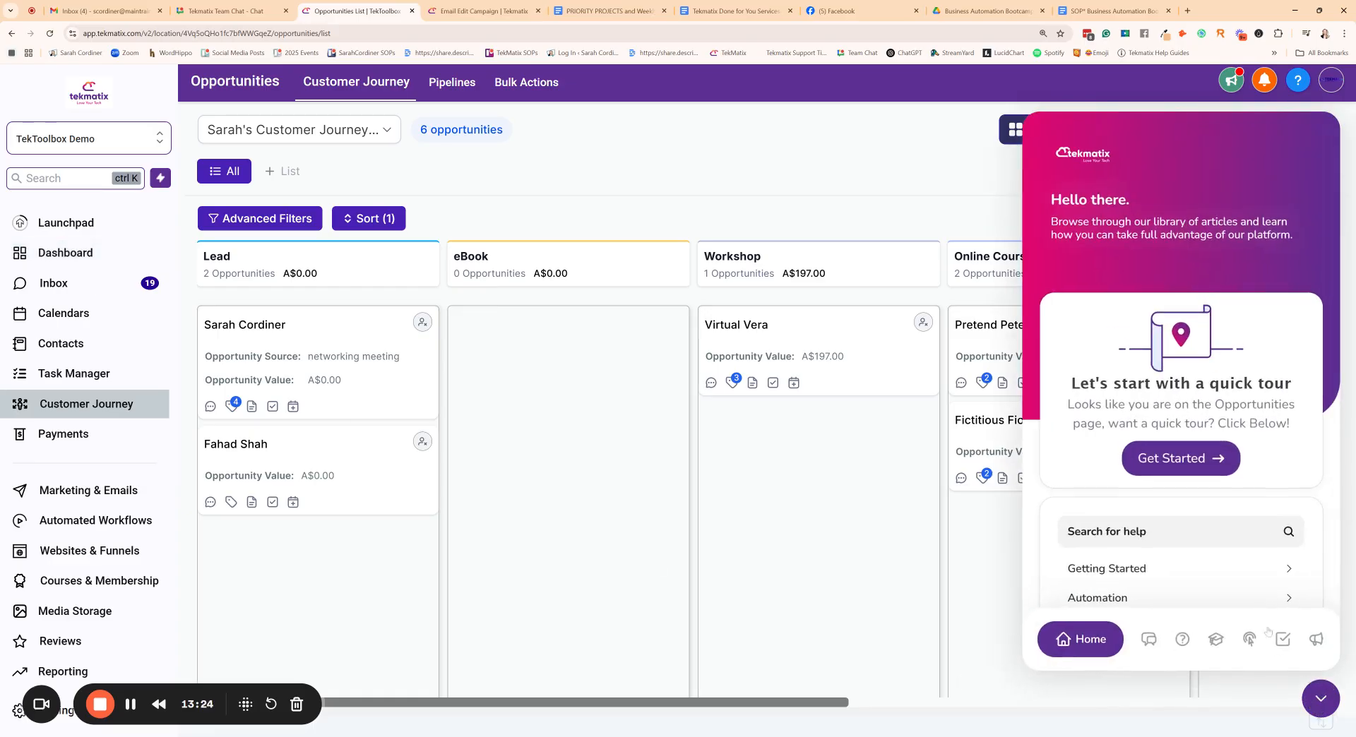
scroll(1268, 631, down, 2)
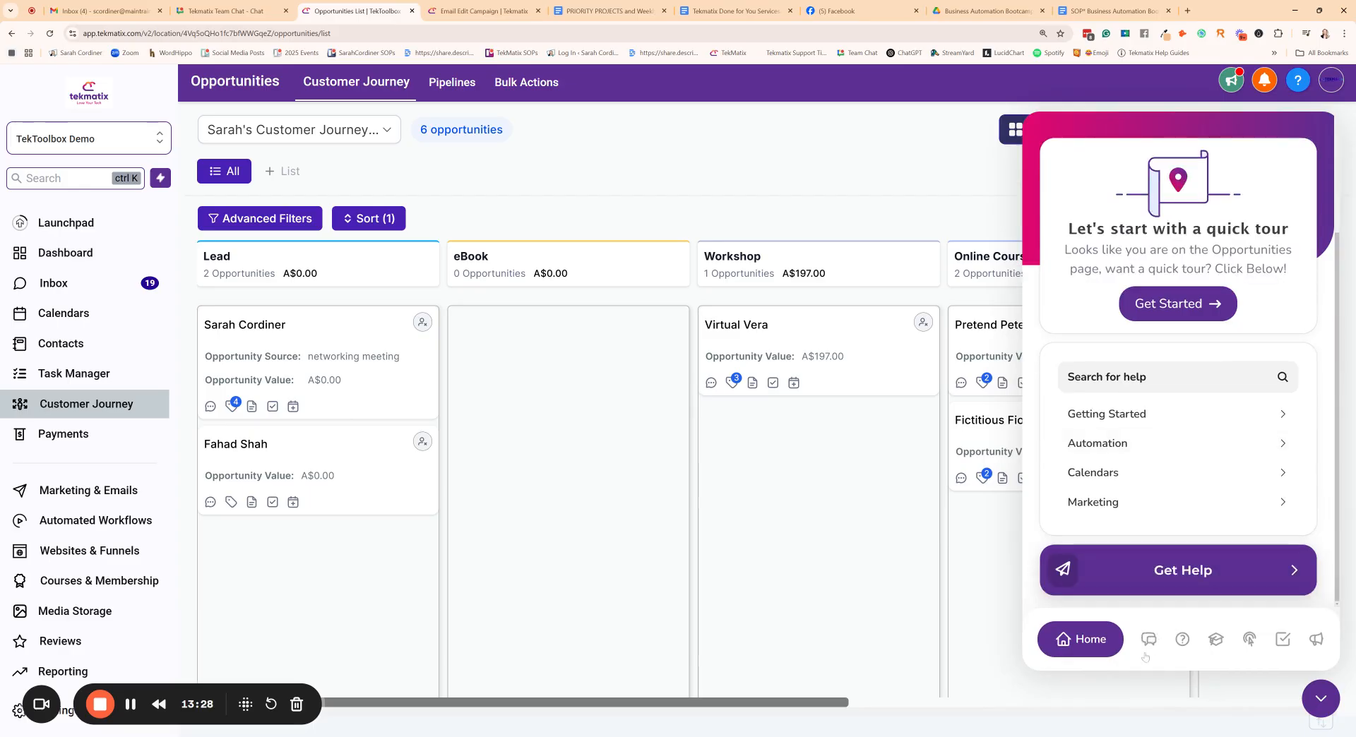
click(1144, 379)
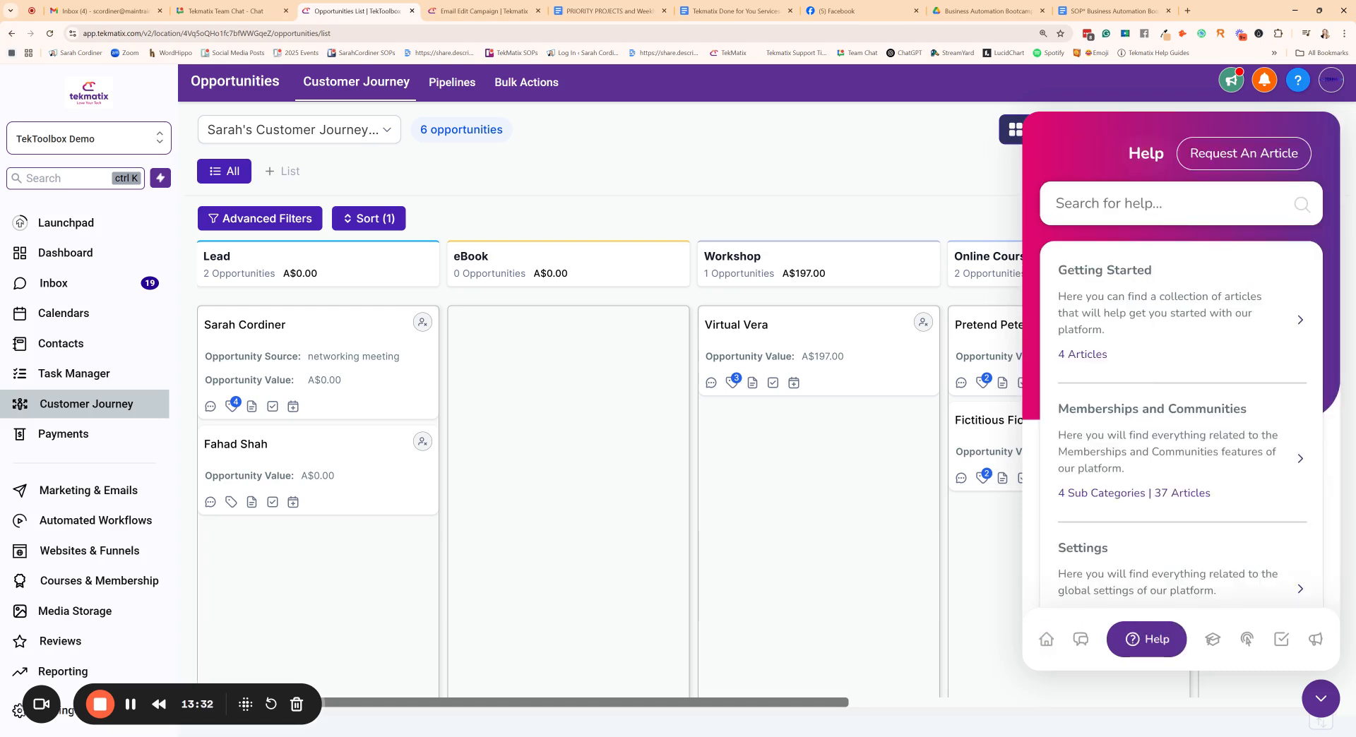
text(oppo)
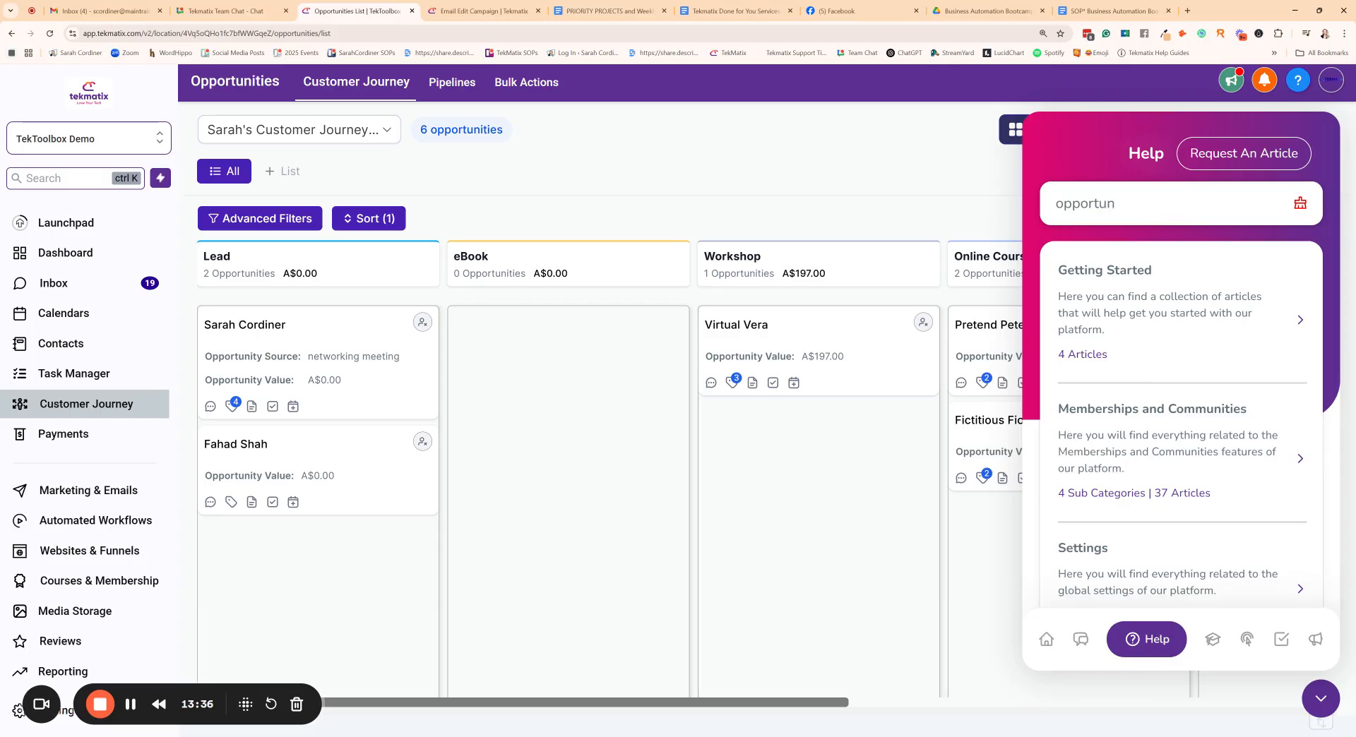
text(rtunities)
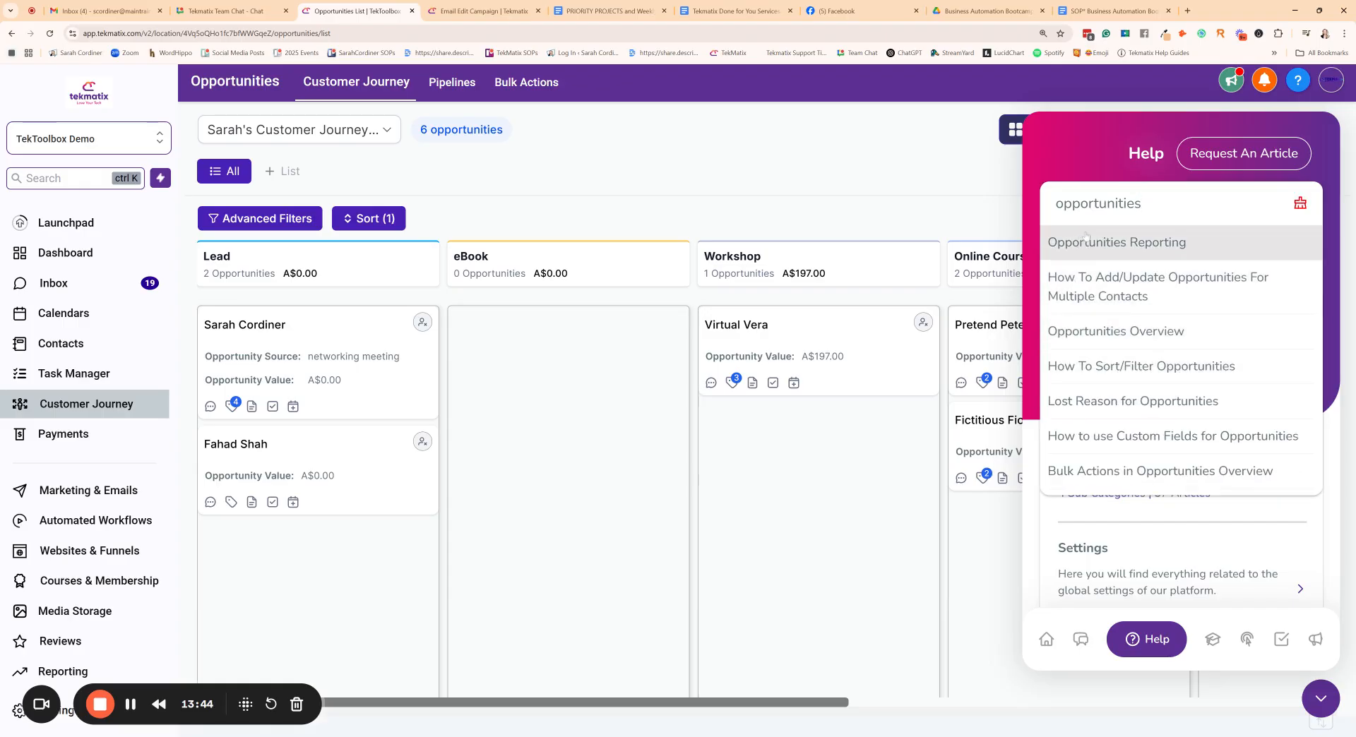
- Look through the suggested help articles about opportunities for topics such as reporting, sorting, importing and bulk editing
scroll(1136, 353, down, 2)
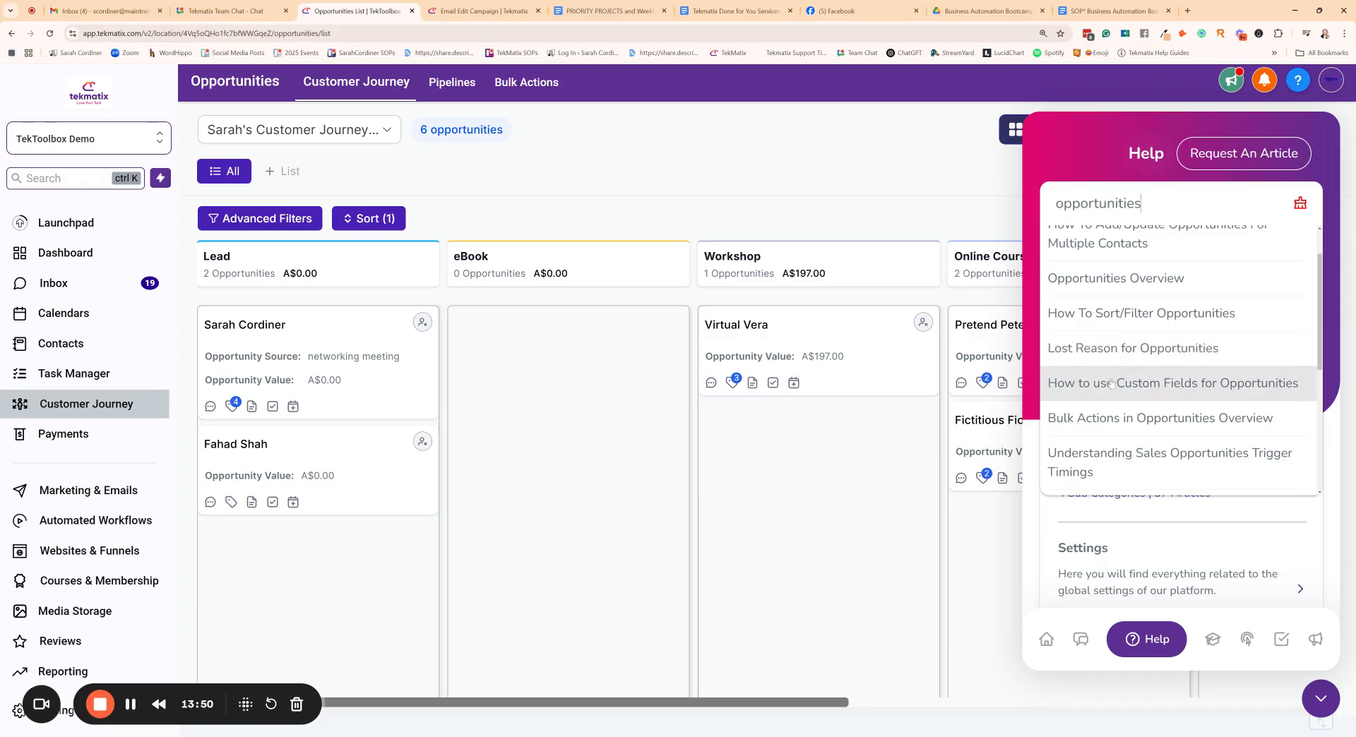
scroll(1181, 356, down, 3)
scroll(1180, 357, down, 3)
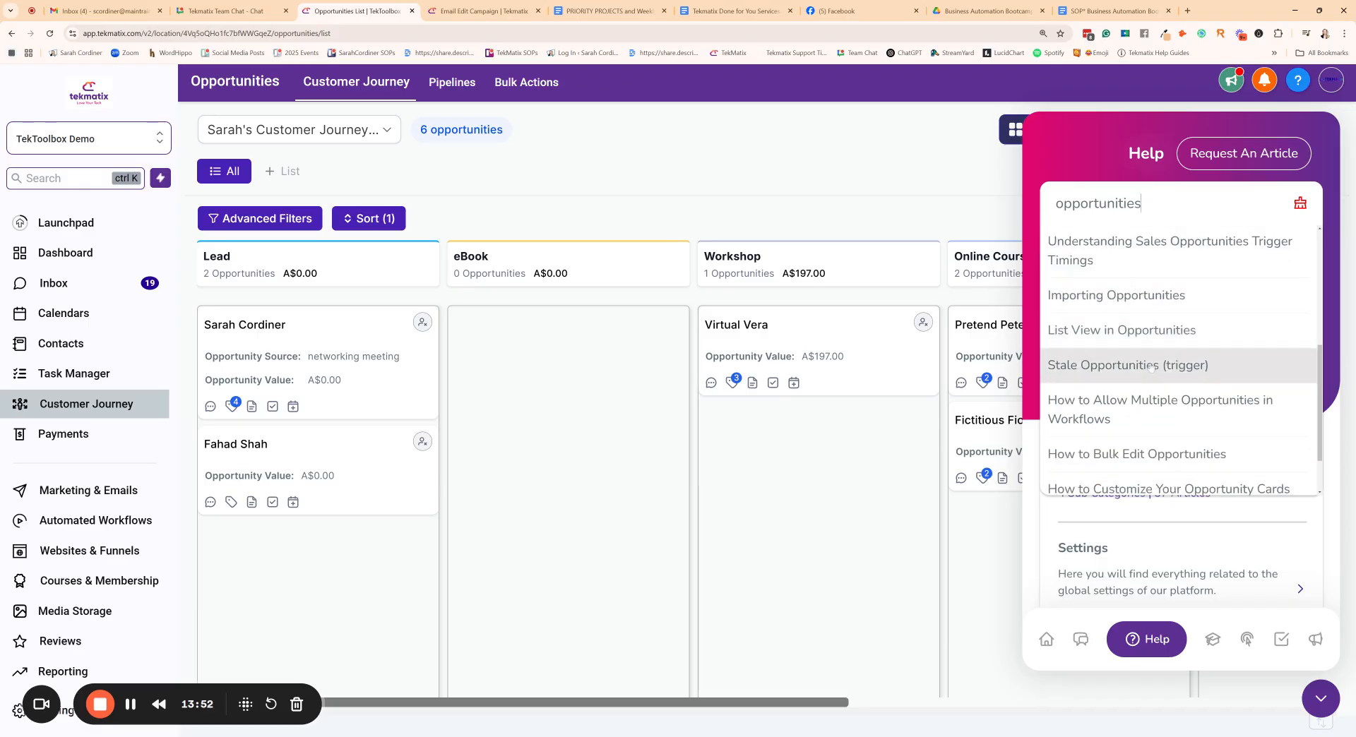
scroll(1161, 388, down, 2)
scroll(1158, 396, down, 2)
scroll(1158, 318, up, 4)
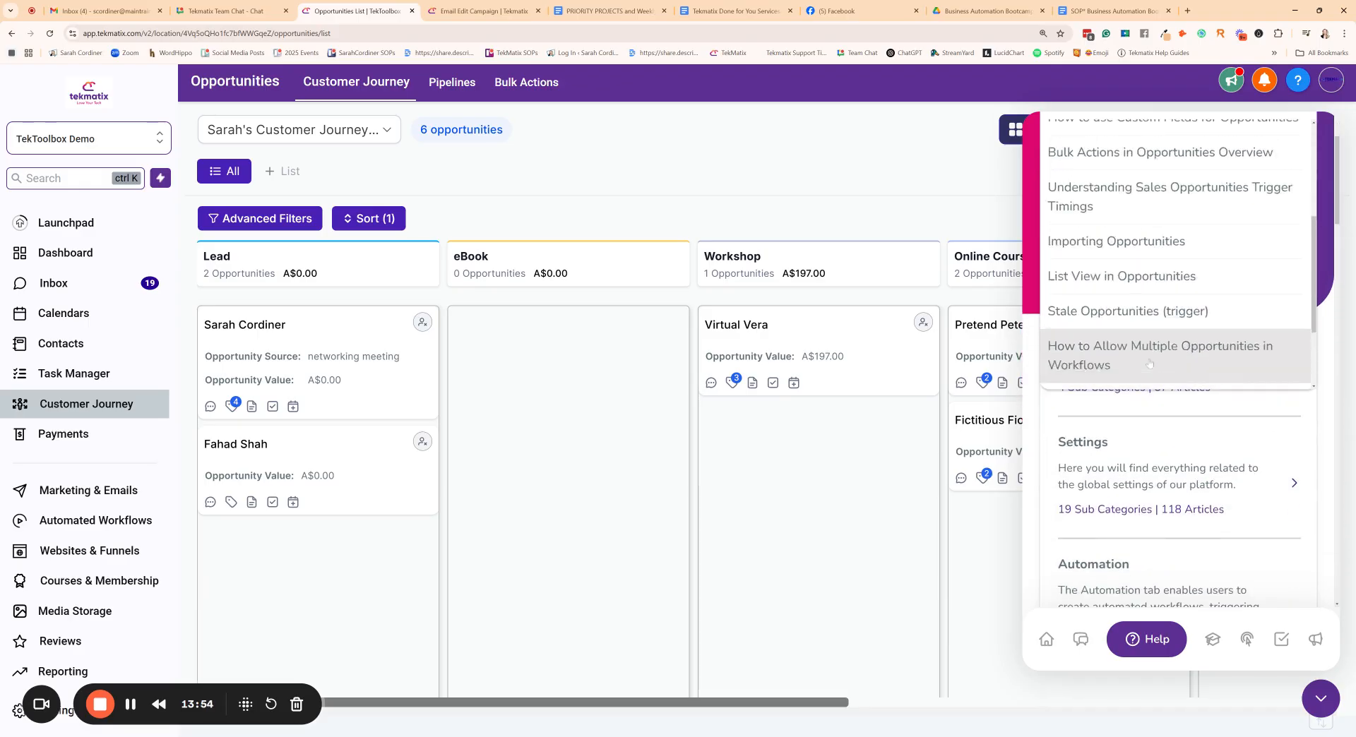
scroll(1158, 233, up, 4)
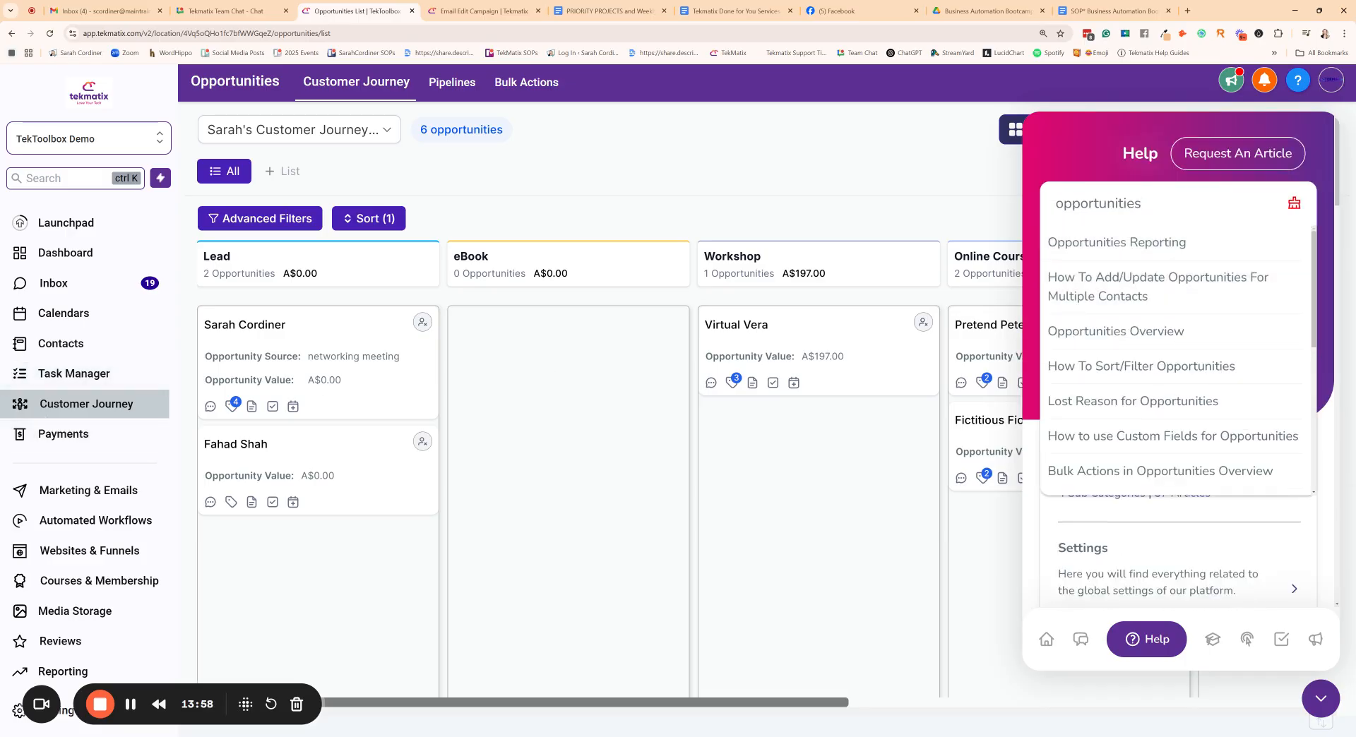
scroll(1229, 362, down, 1)
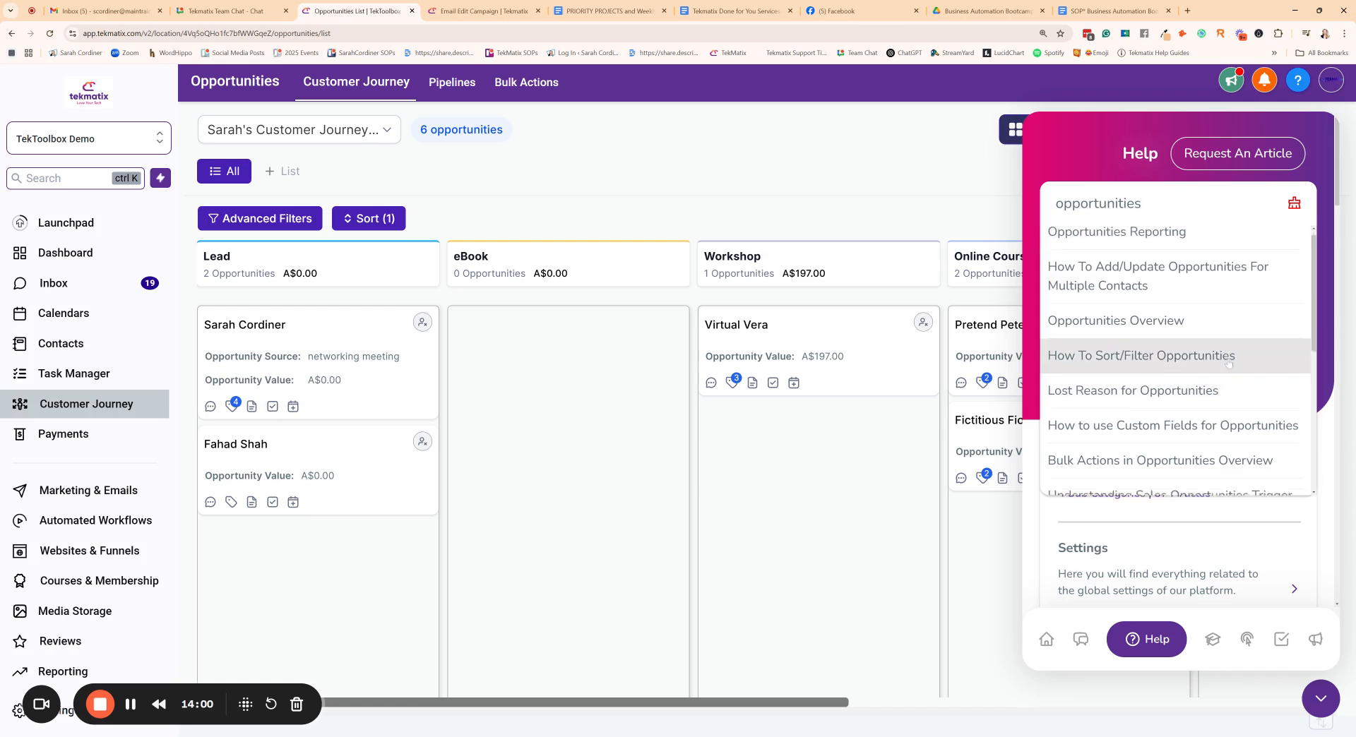
scroll(1228, 363, down, 3)
scroll(1221, 345, up, 3)
scroll(1218, 332, down, 4)
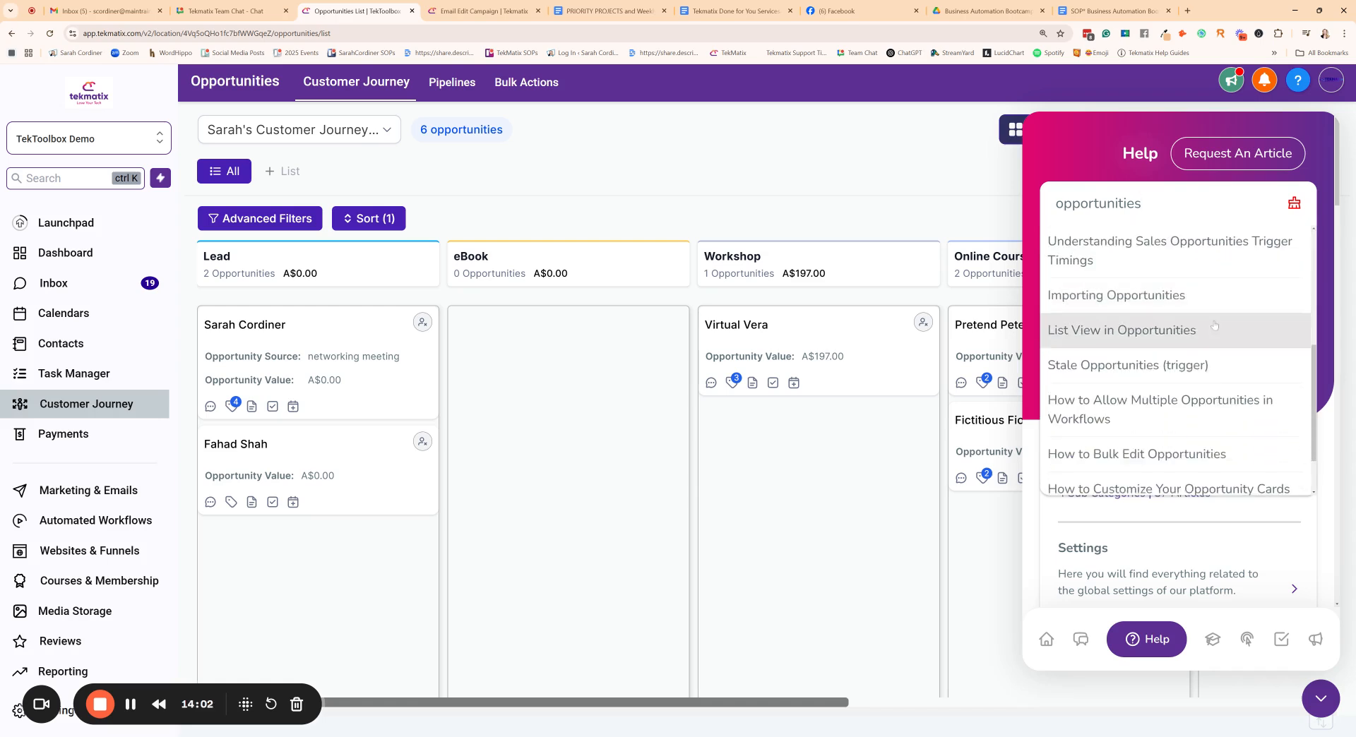
scroll(1214, 326, up, 5)
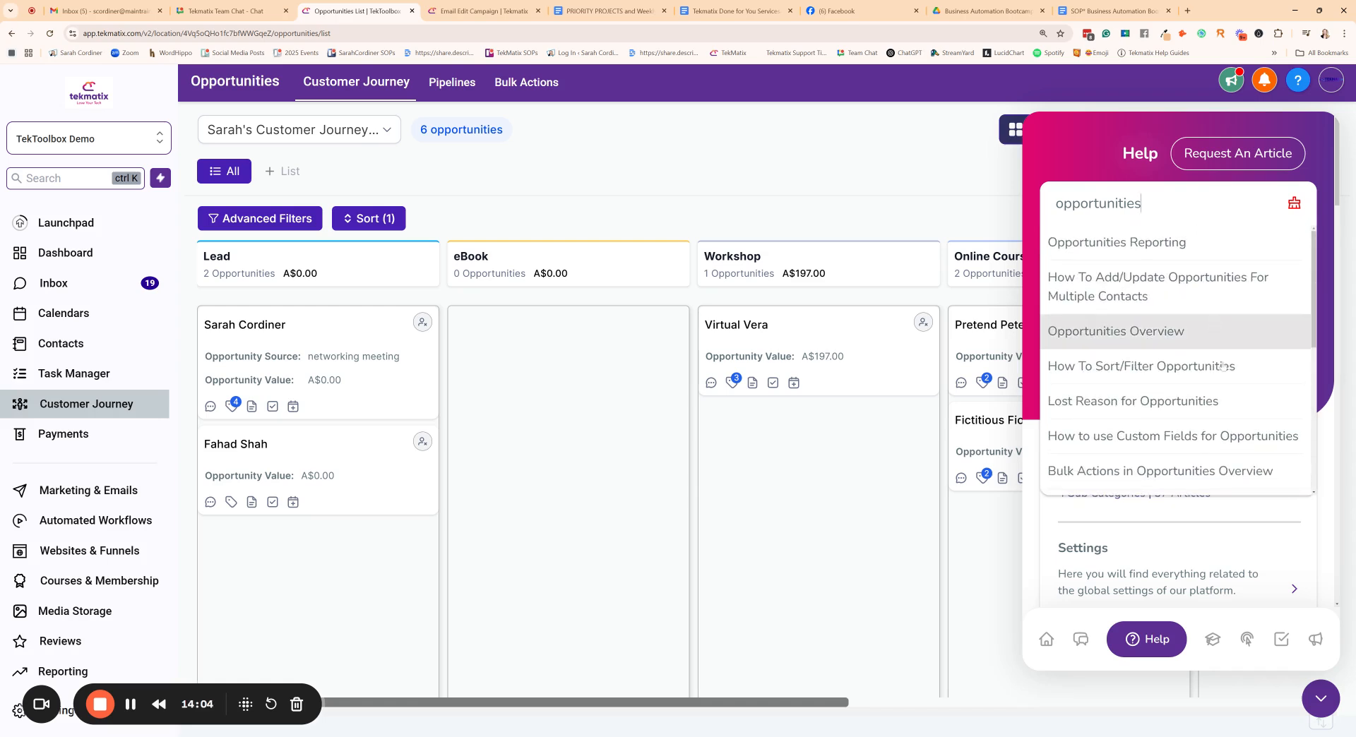